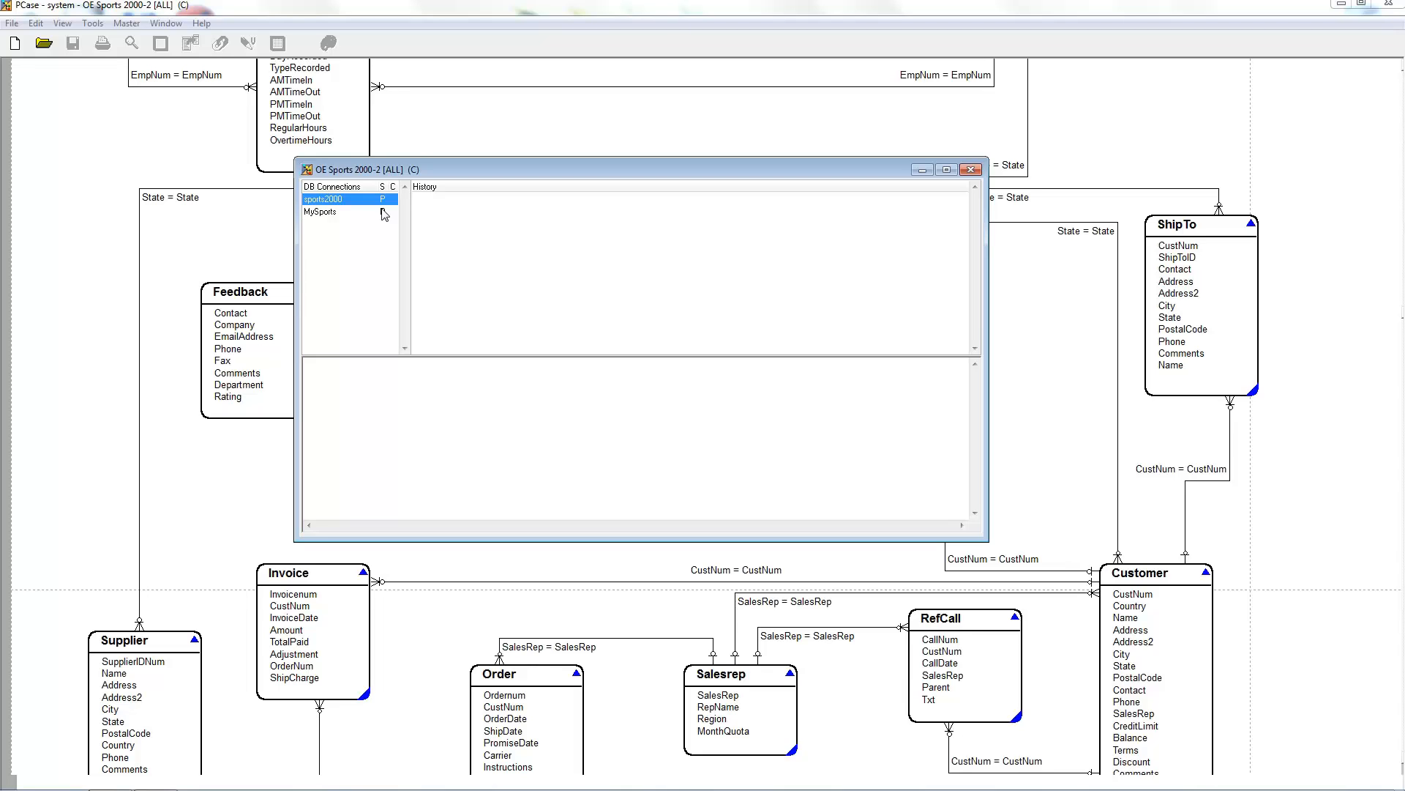
# Step: Connect to the sports2000 database
pyautogui.rightClick(331, 200)
pyautogui.click(316, 198)
pyautogui.click(316, 199)
pyautogui.moveTo(398, 204)
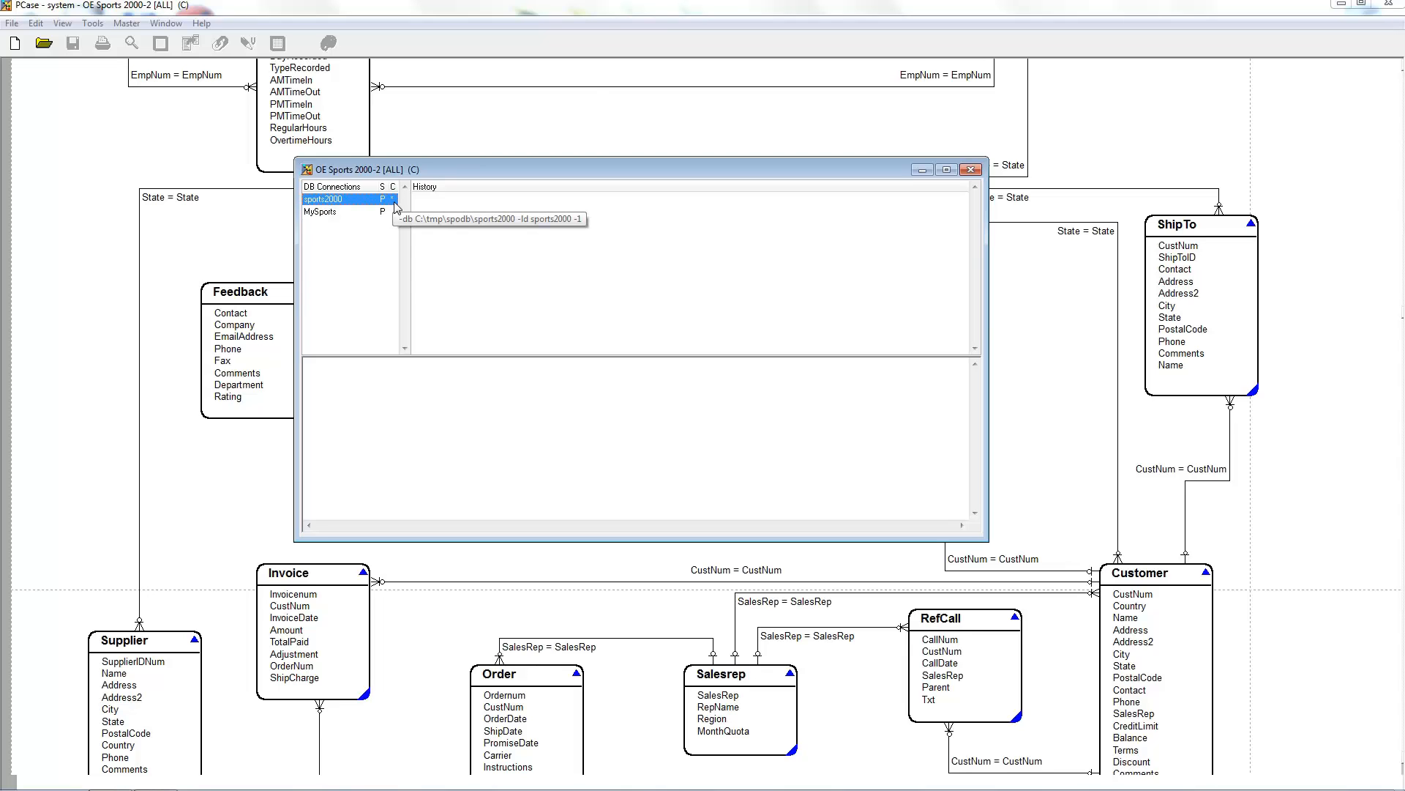
pyautogui.rightClick(319, 201)
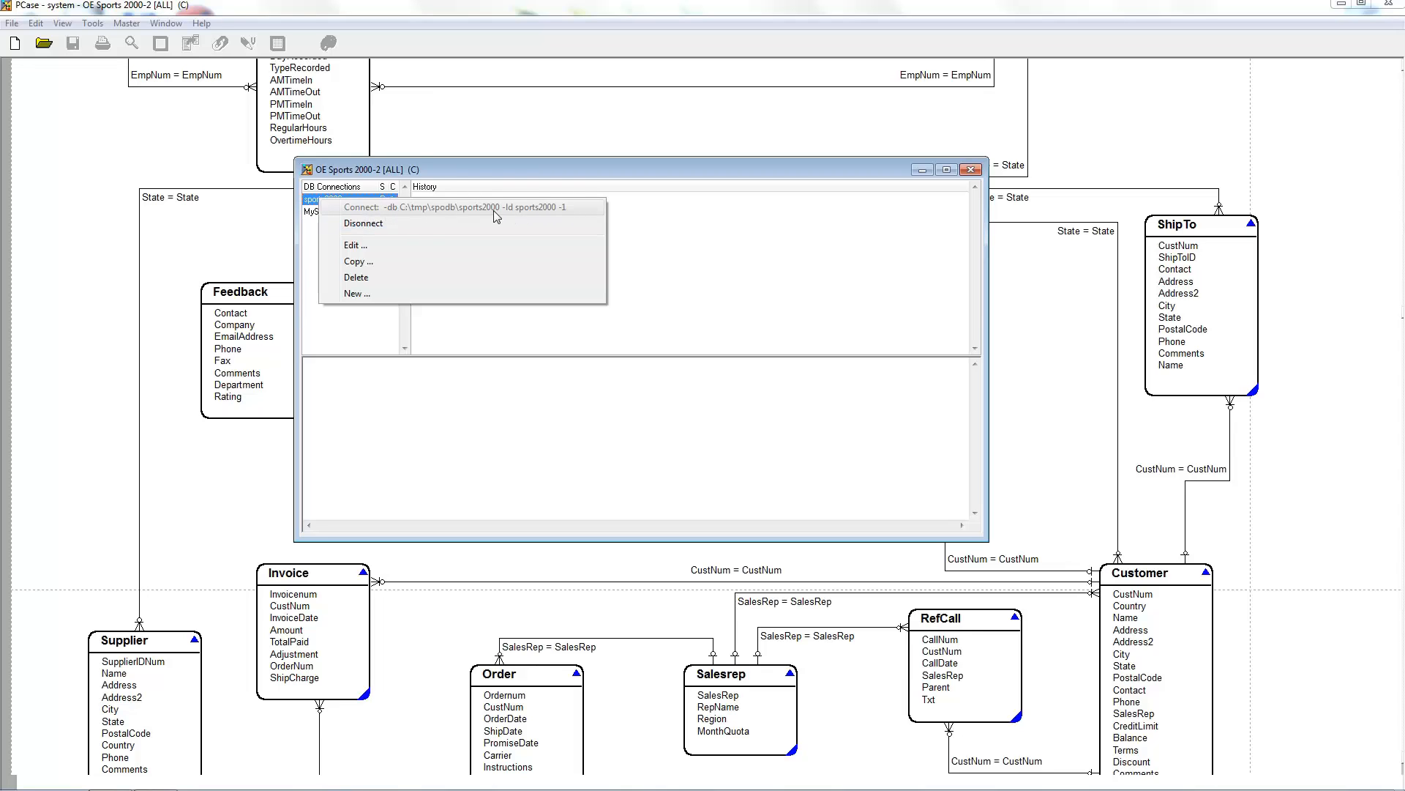
pyautogui.click(330, 327)
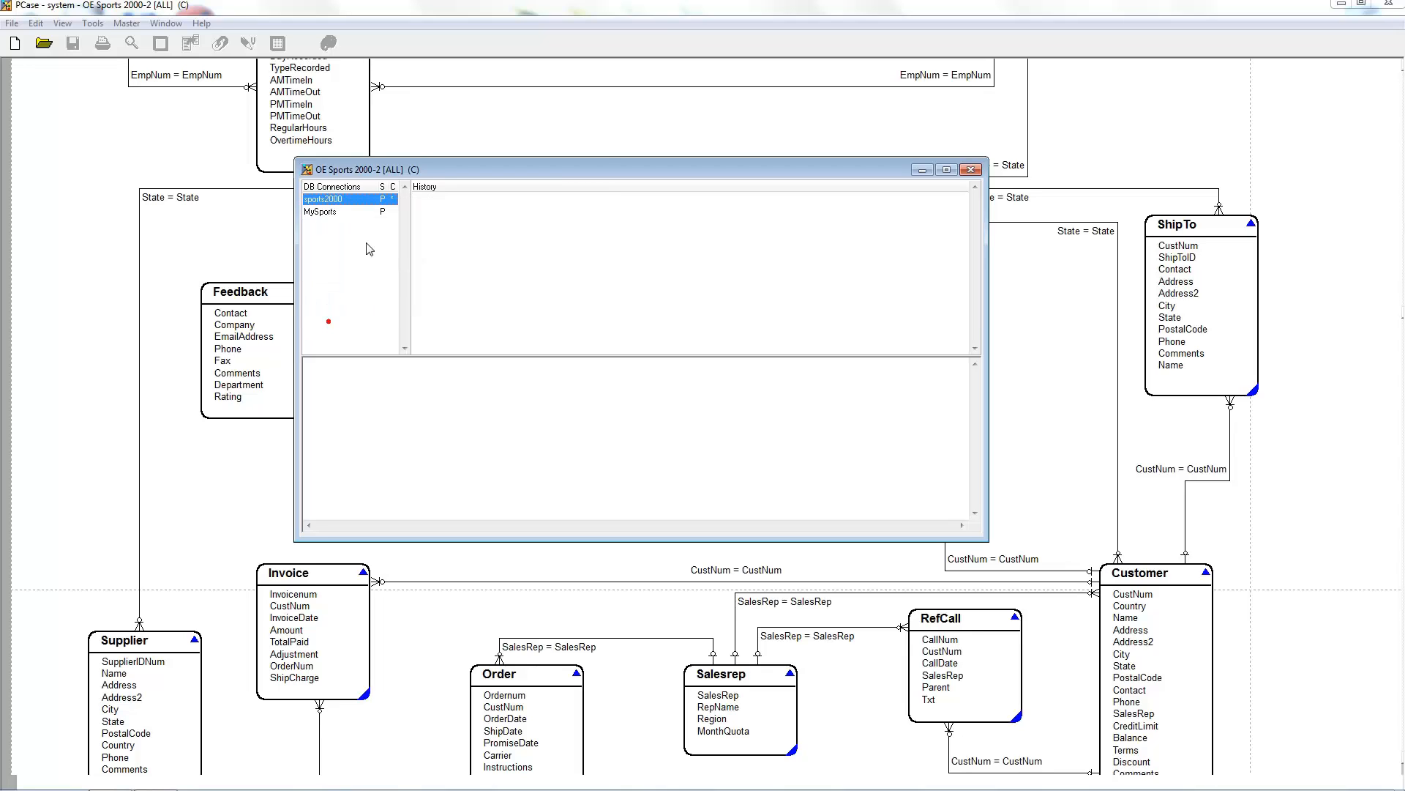
# Step: Run the query FOR EACH CUSTOMER, accept the index performance prompt, and reposition the result list
pyautogui.click(348, 375)
pyautogui.write('FOR EACH CUSTOMER')
pyautogui.press('F2')
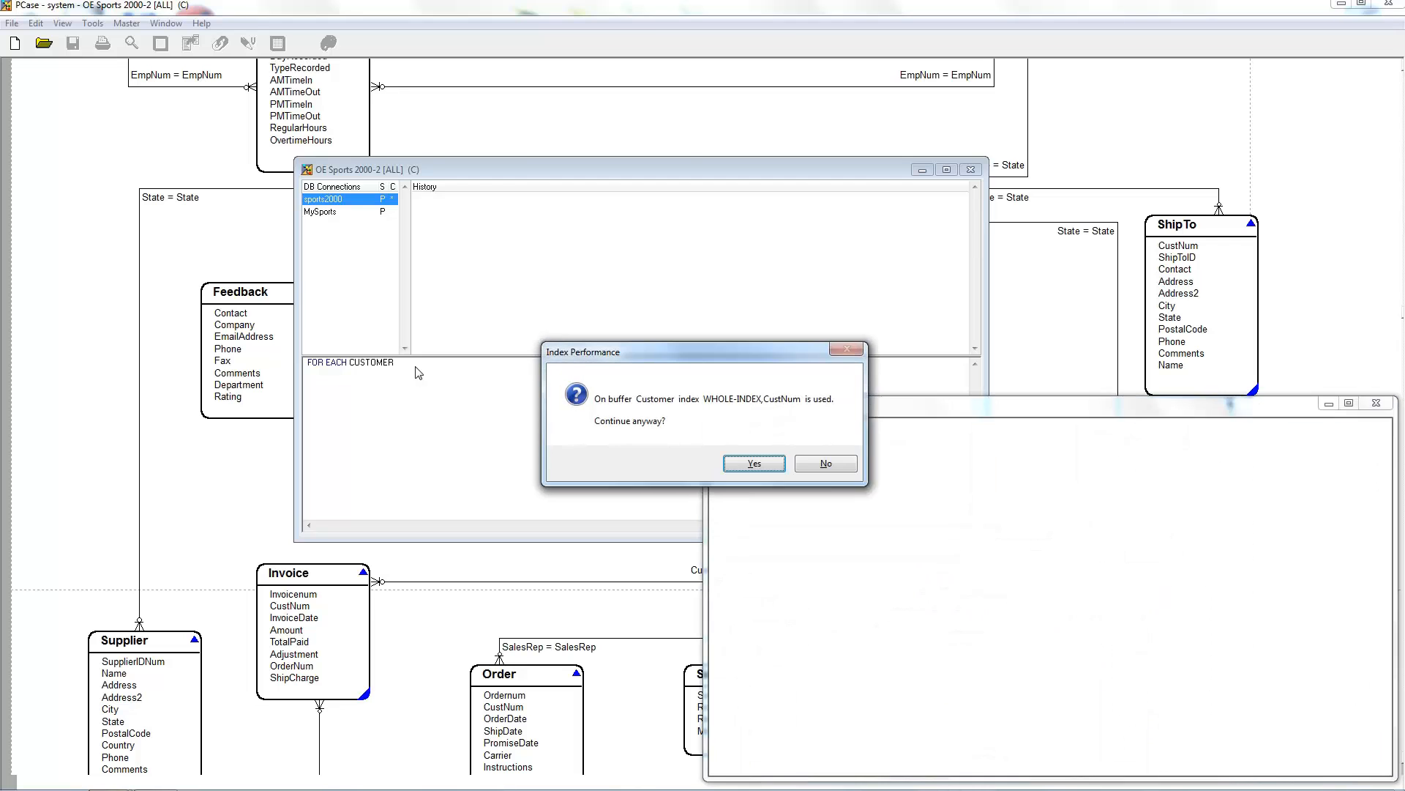
pyautogui.click(751, 464)
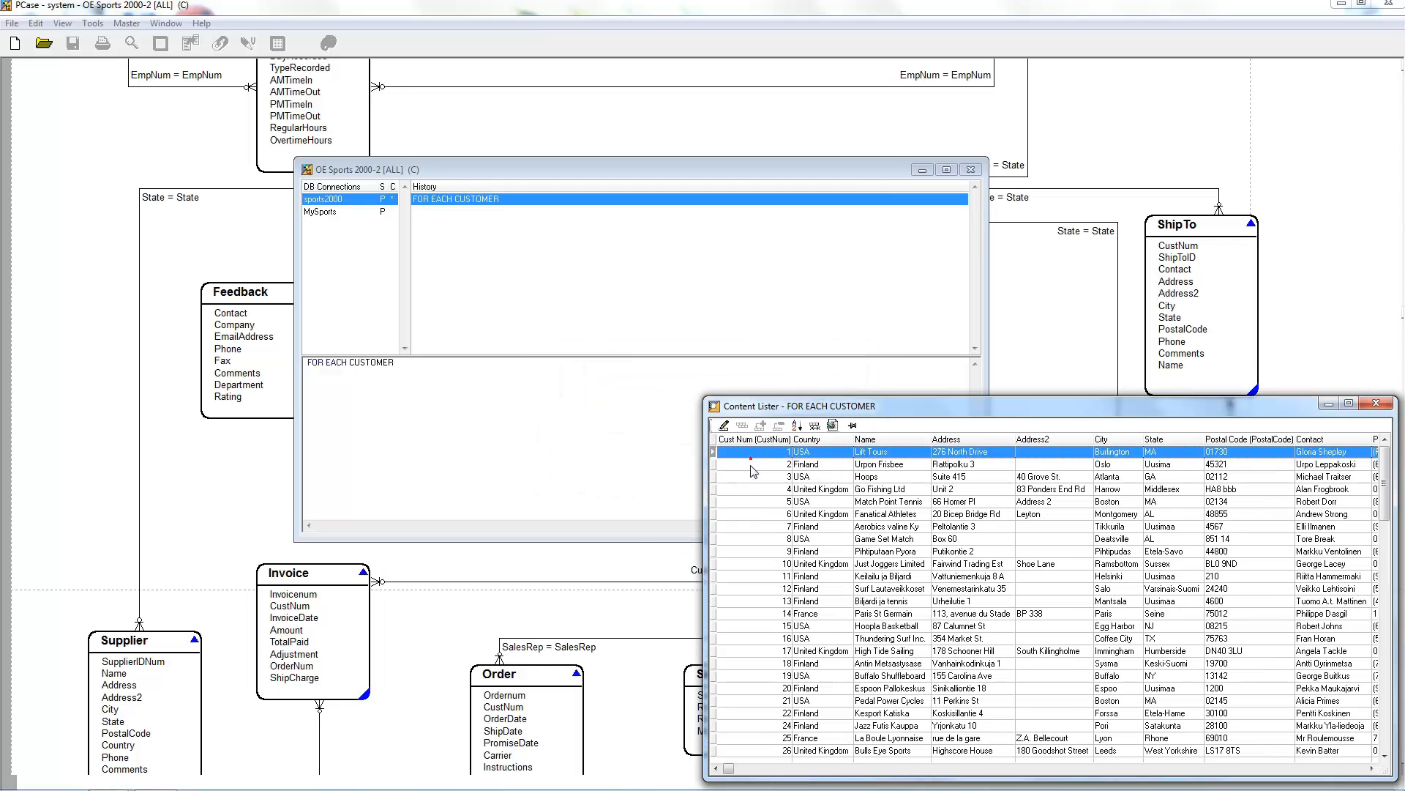
pyautogui.moveTo(842, 409); pyautogui.dragTo(765, 321)
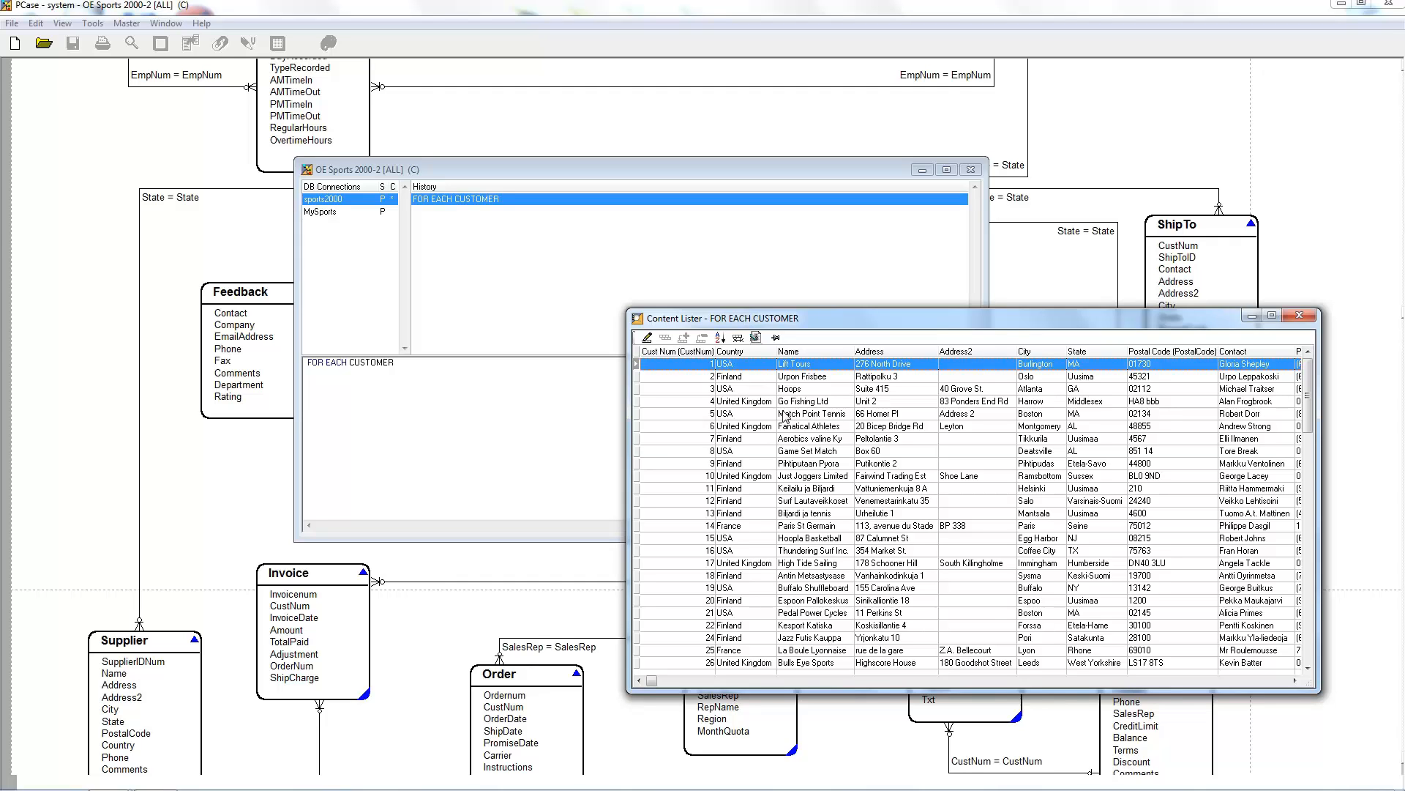
# Step: Open the Invoice of Customer list for Fanatical Athletes and place its window beside the customer list
pyautogui.scroll(-3, 772, 432)
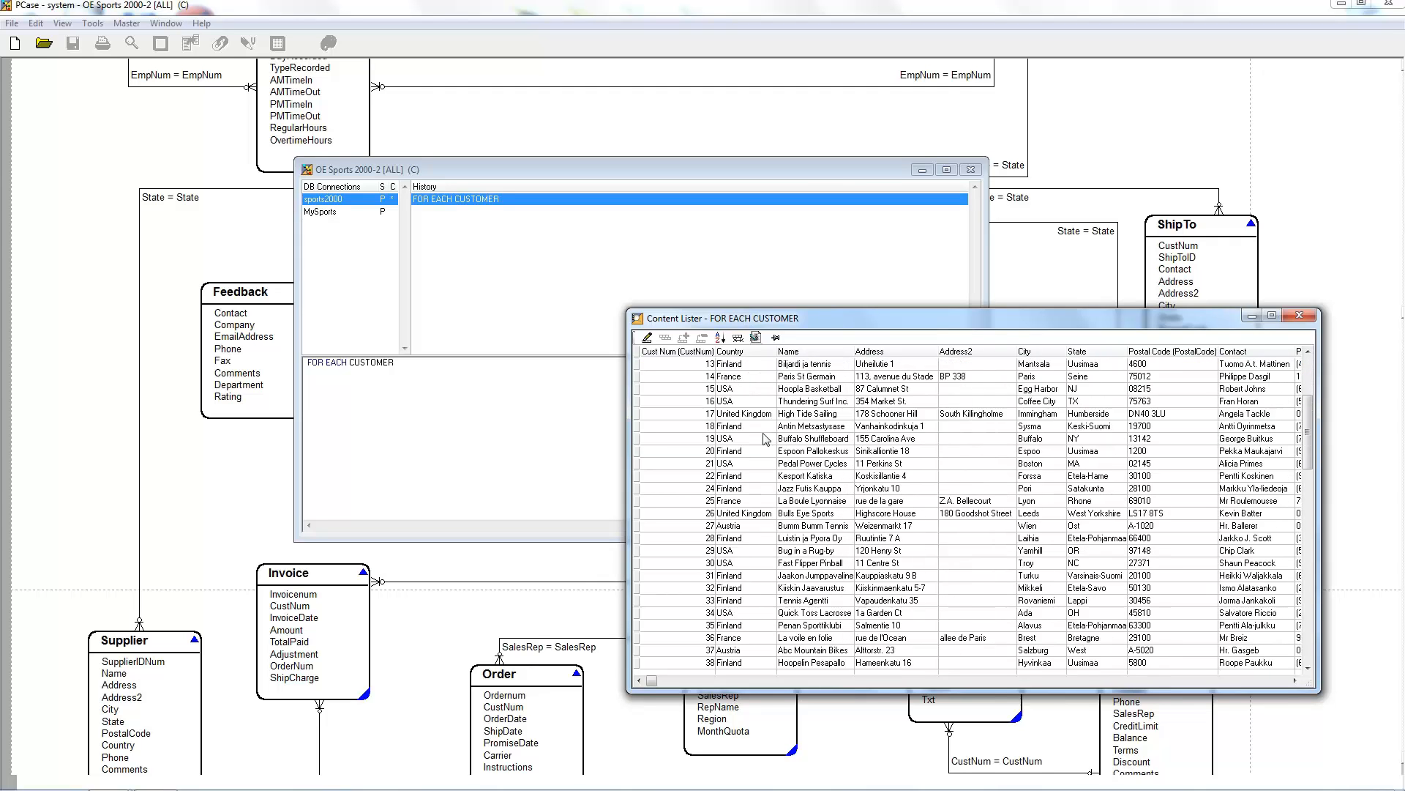
pyautogui.scroll(3, 765, 437)
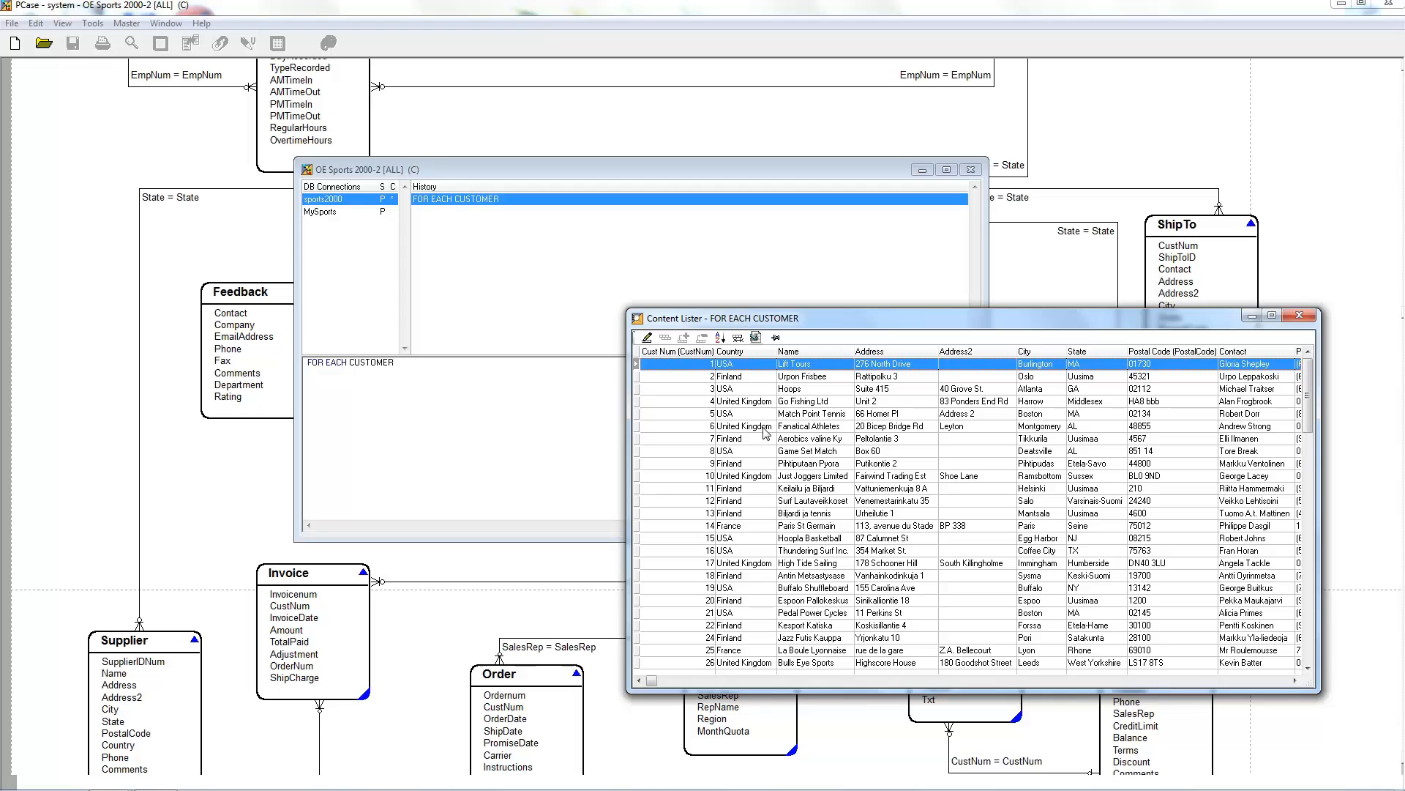
pyautogui.doubleClick(764, 428)
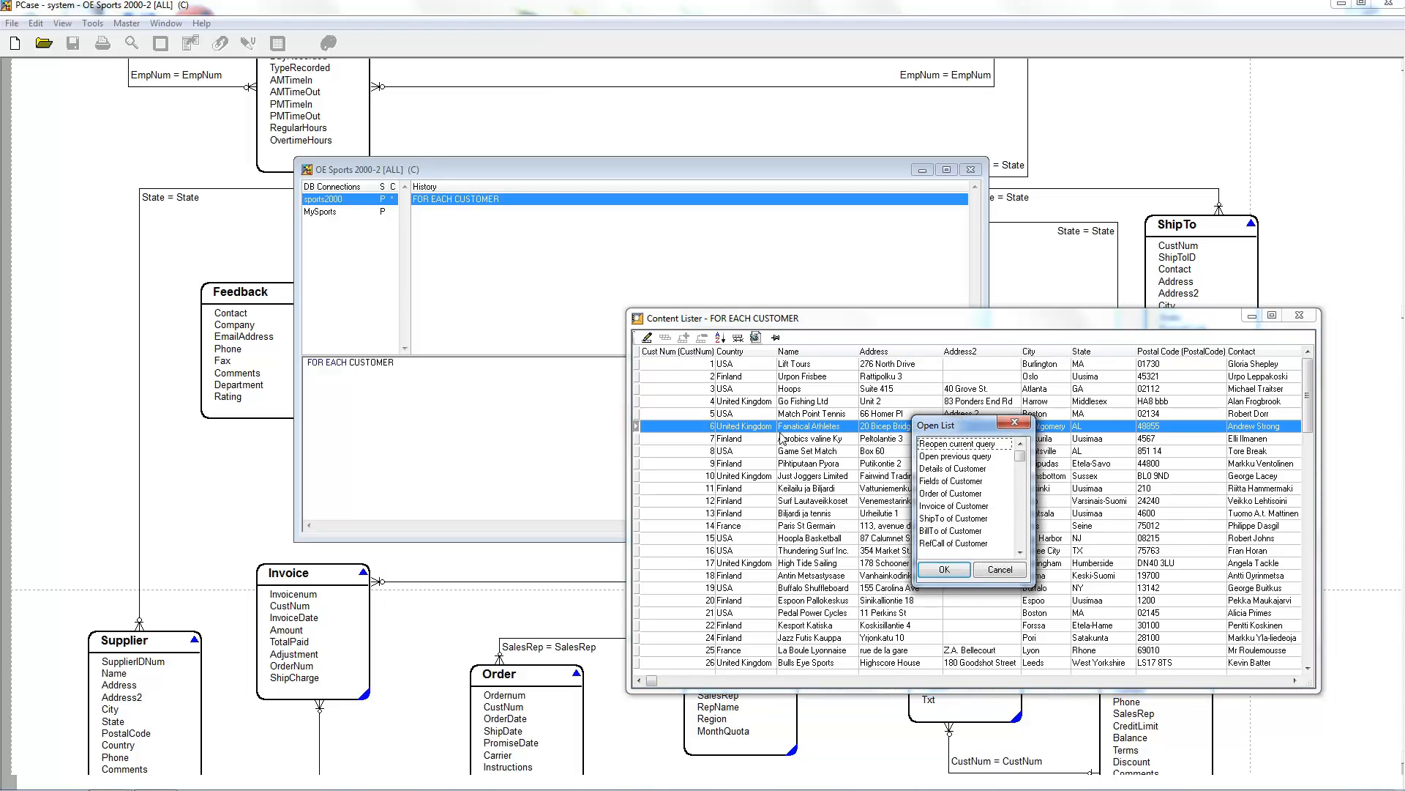
pyautogui.click(952, 506)
pyautogui.click(944, 568)
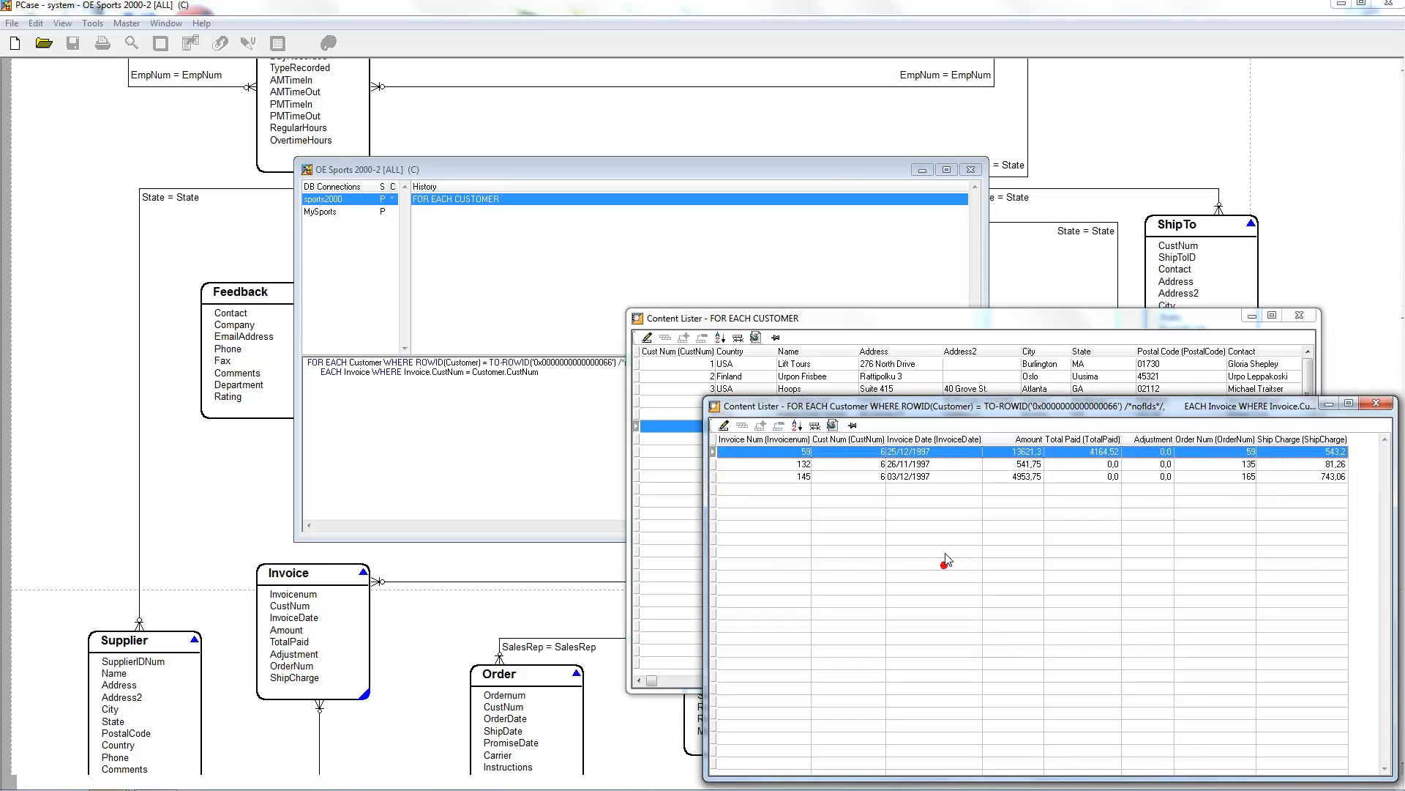
pyautogui.moveTo(908, 409); pyautogui.dragTo(254, 372)
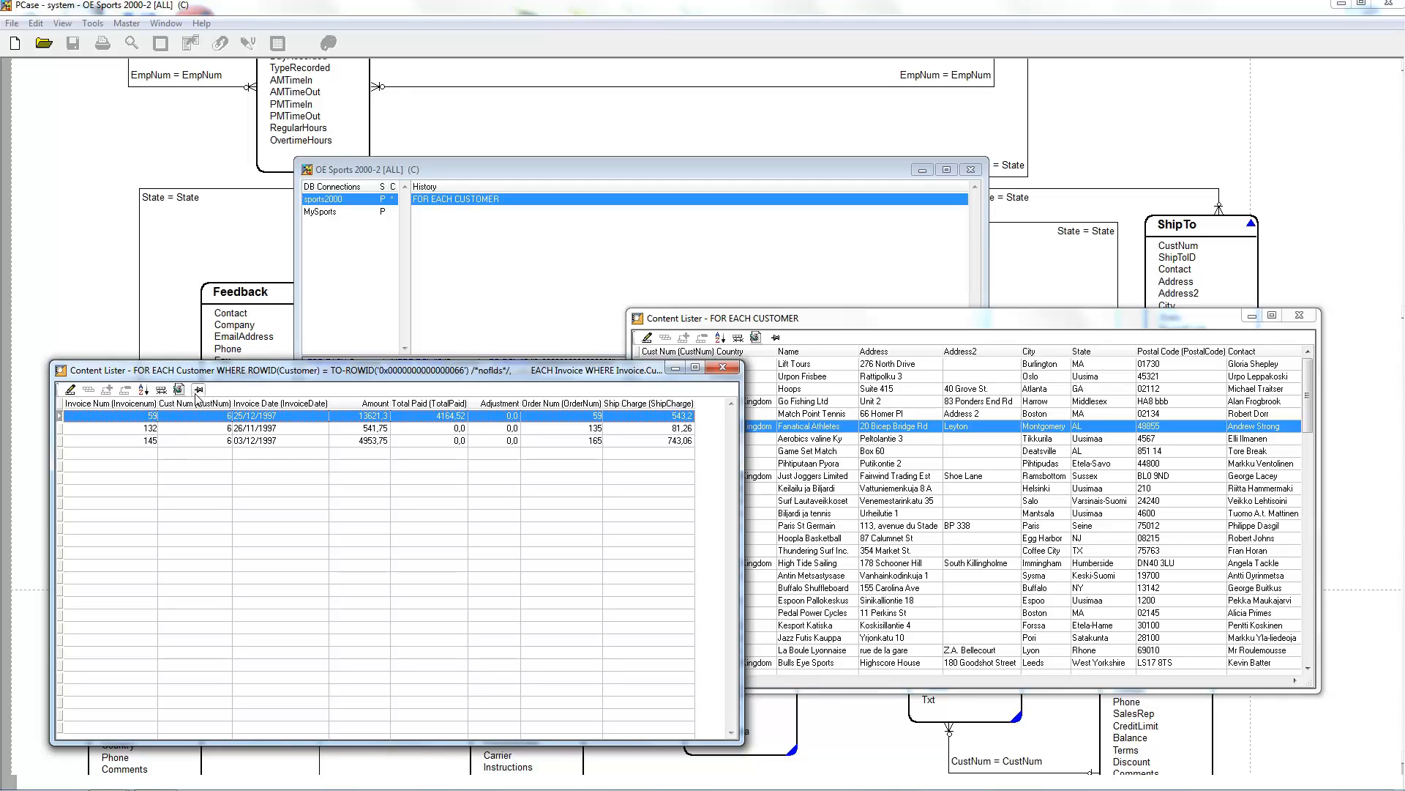
# Step: In update mode, set the Amount of the invoice dated 25/12/1997 to 3621,3, save the record and leave update mode
pyautogui.click(70, 390)
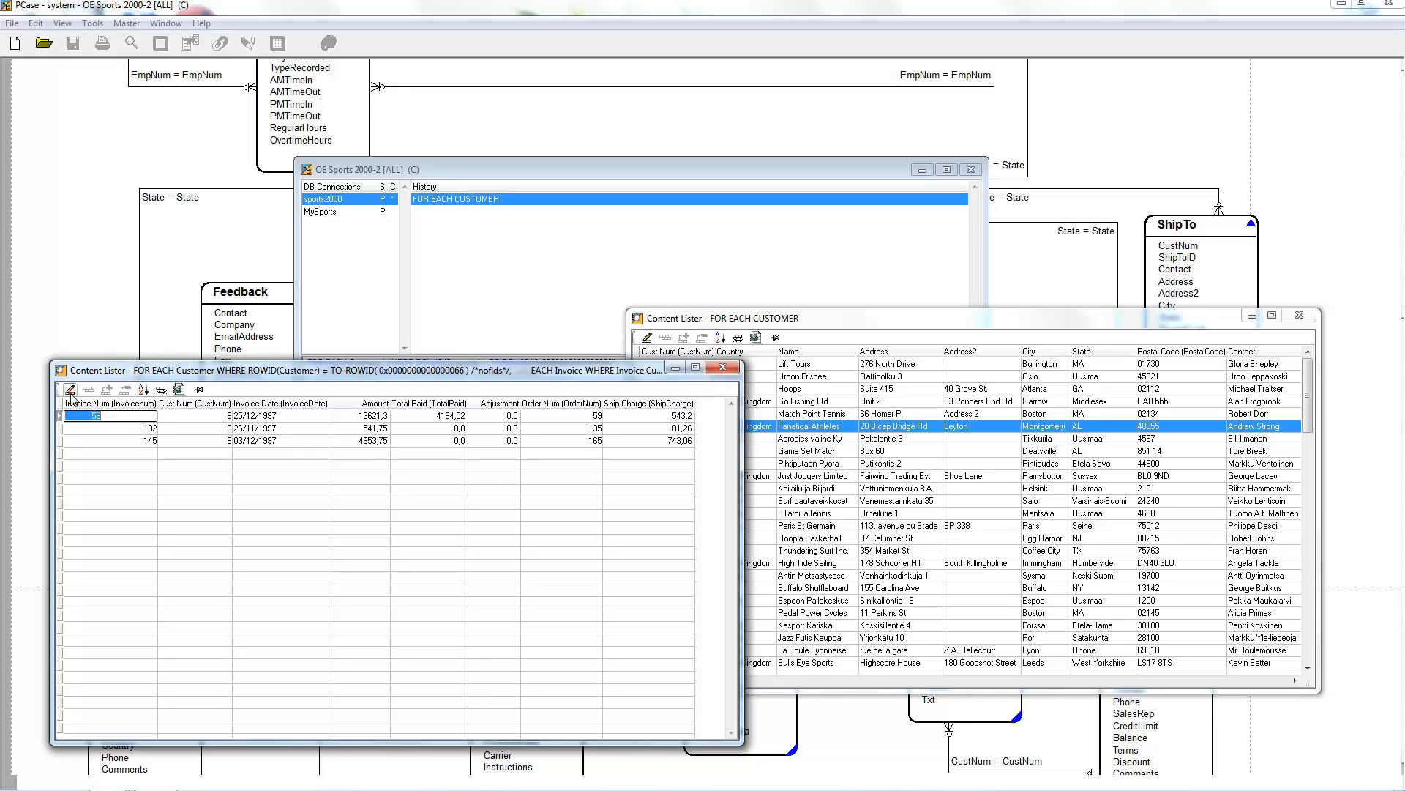
pyautogui.click(212, 416)
pyautogui.click(354, 416)
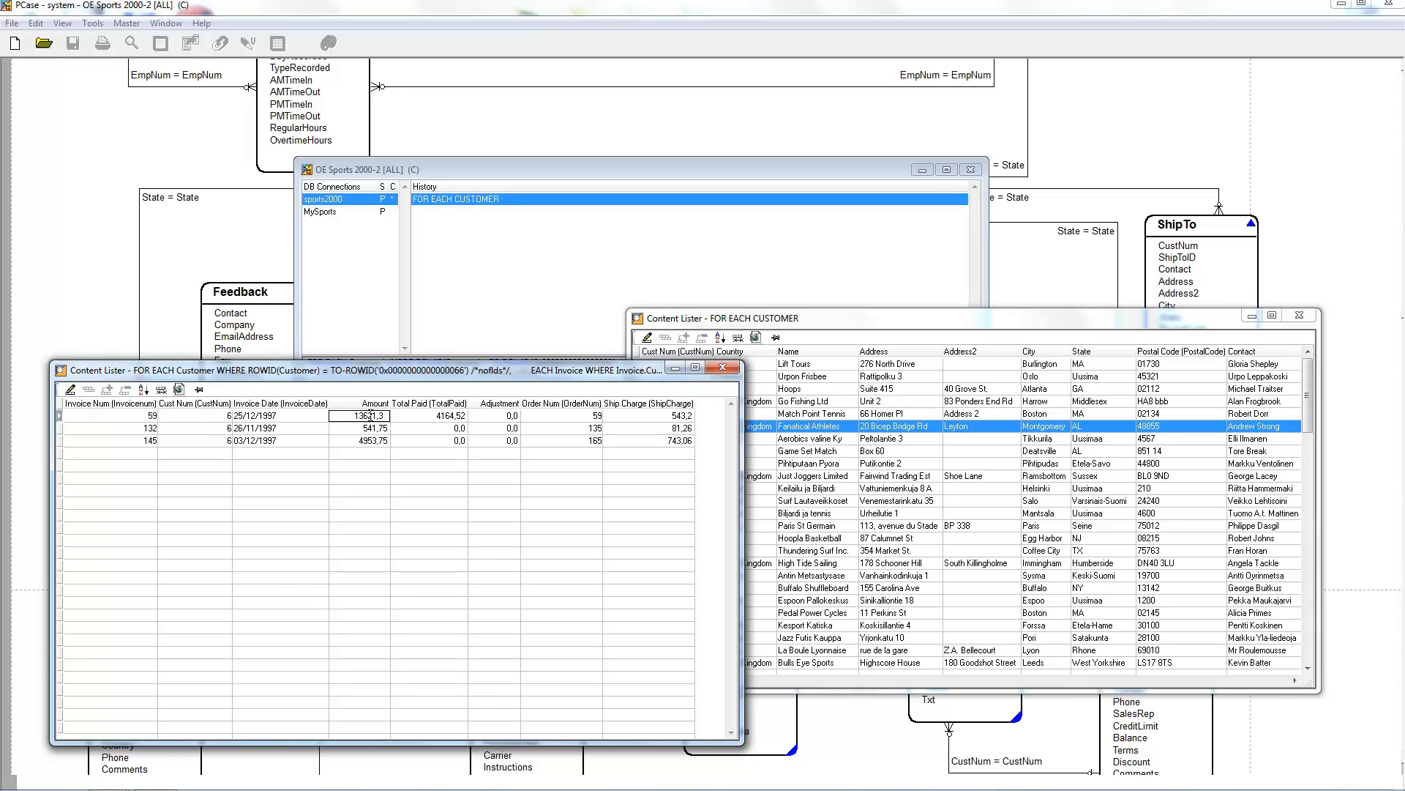
pyautogui.press('Delete')
pyautogui.click(366, 440)
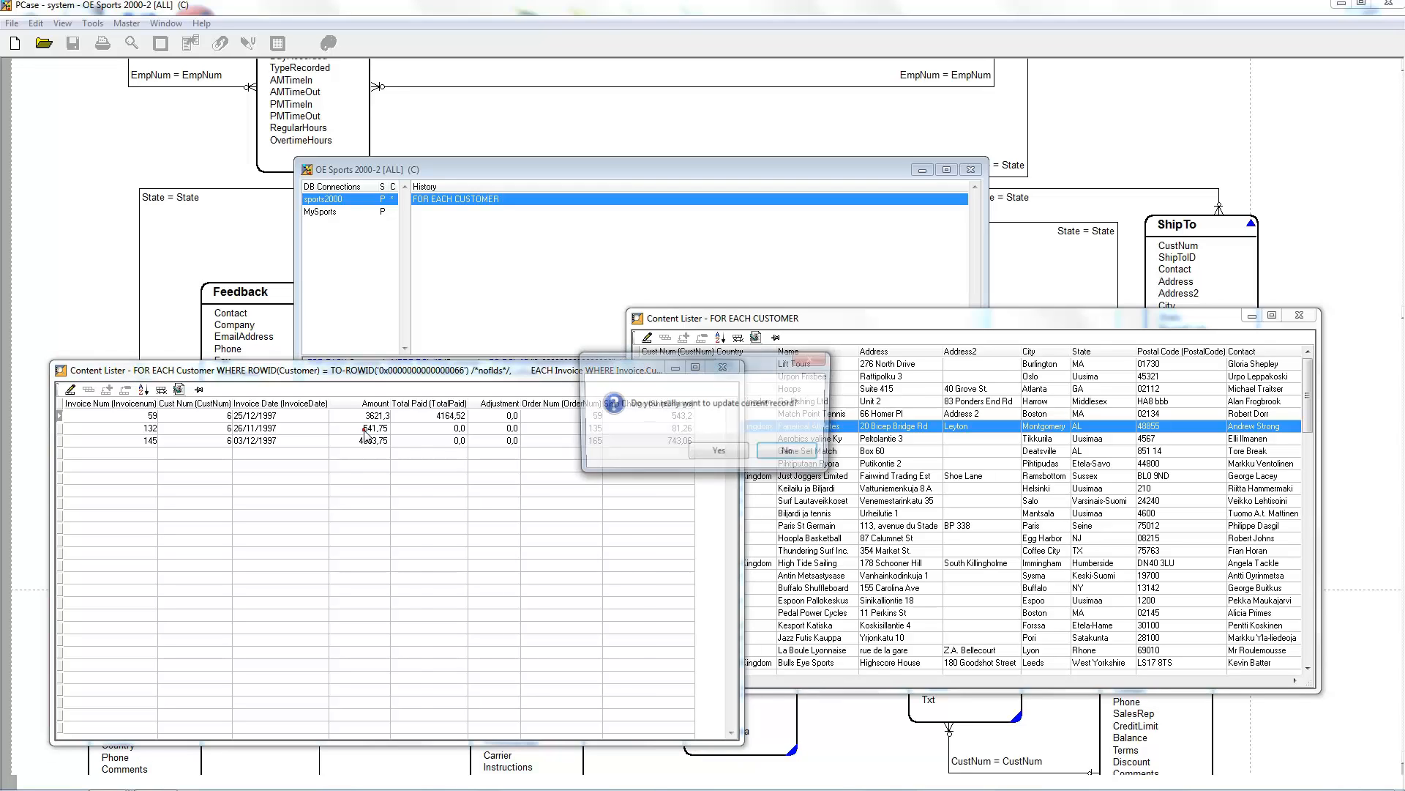
pyautogui.click(718, 452)
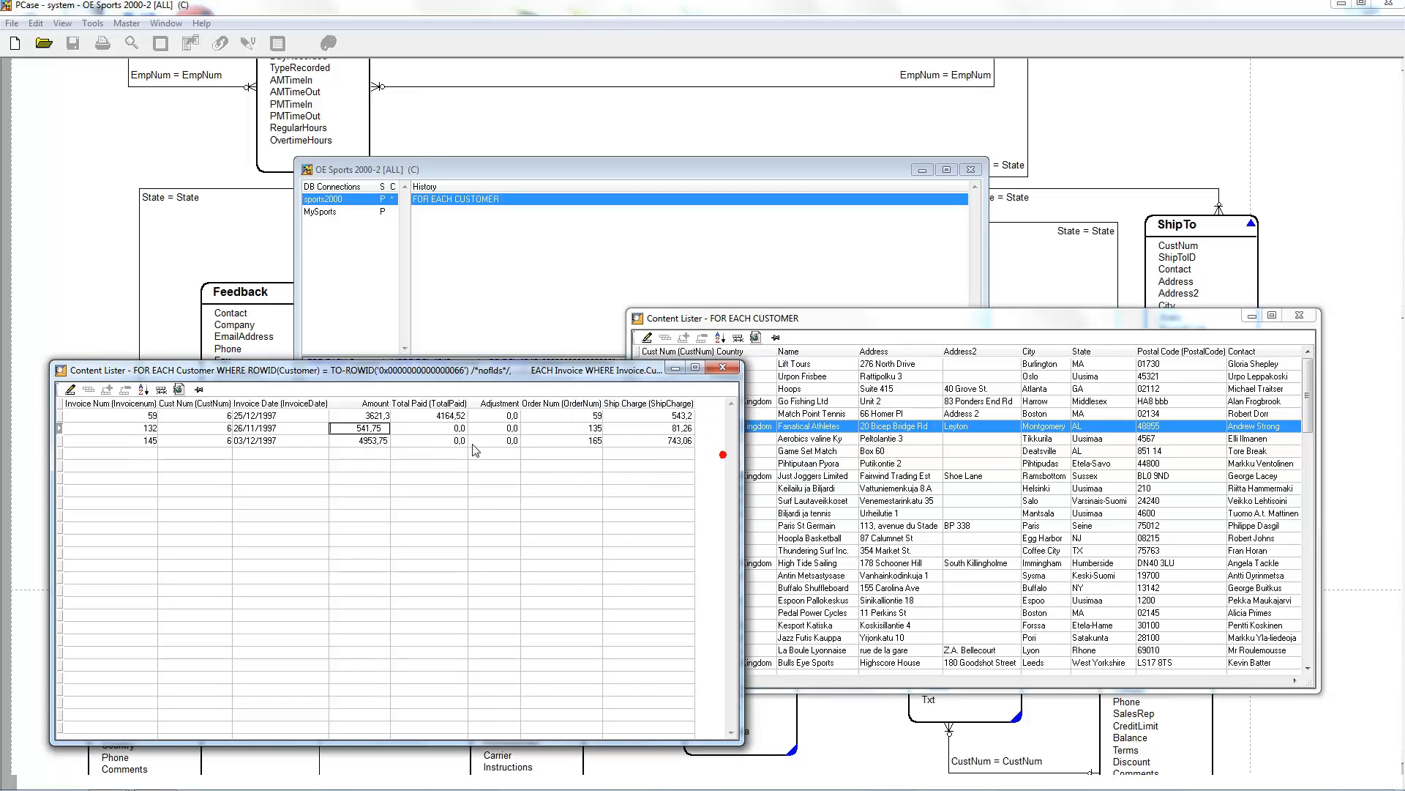
pyautogui.click(70, 390)
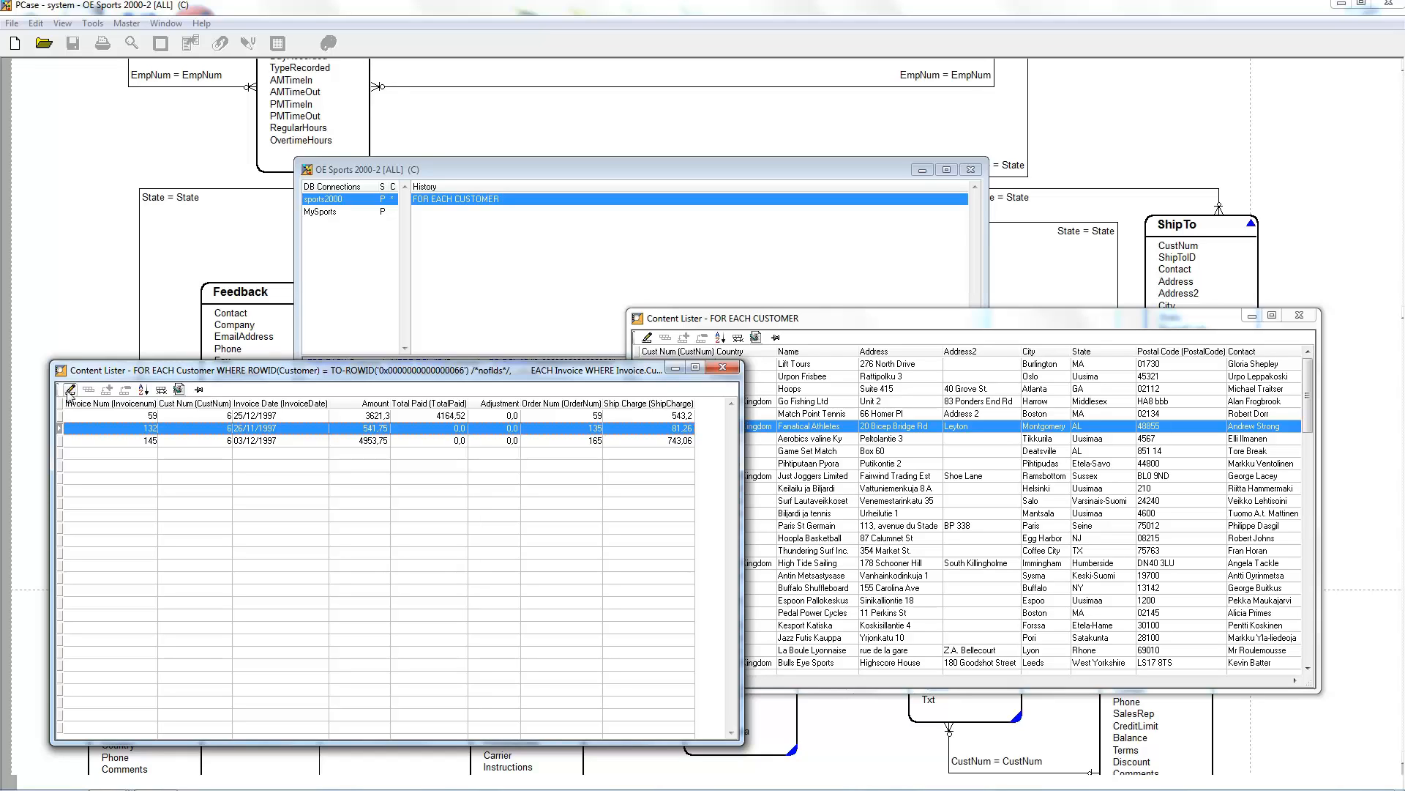
# Step: Sort the invoice list by invoice number in descending order and switch it back to ascending
pyautogui.click(135, 405)
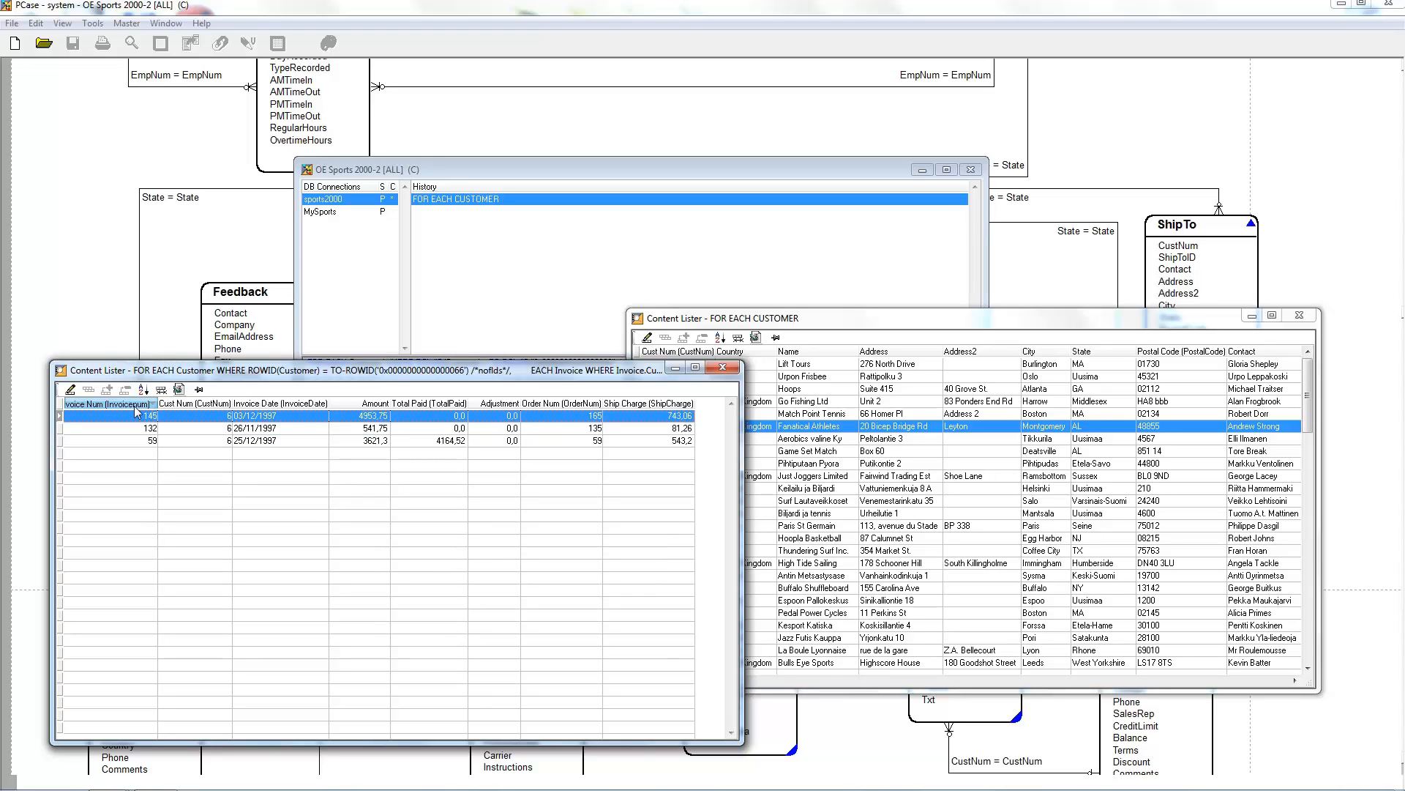
pyautogui.click(136, 405)
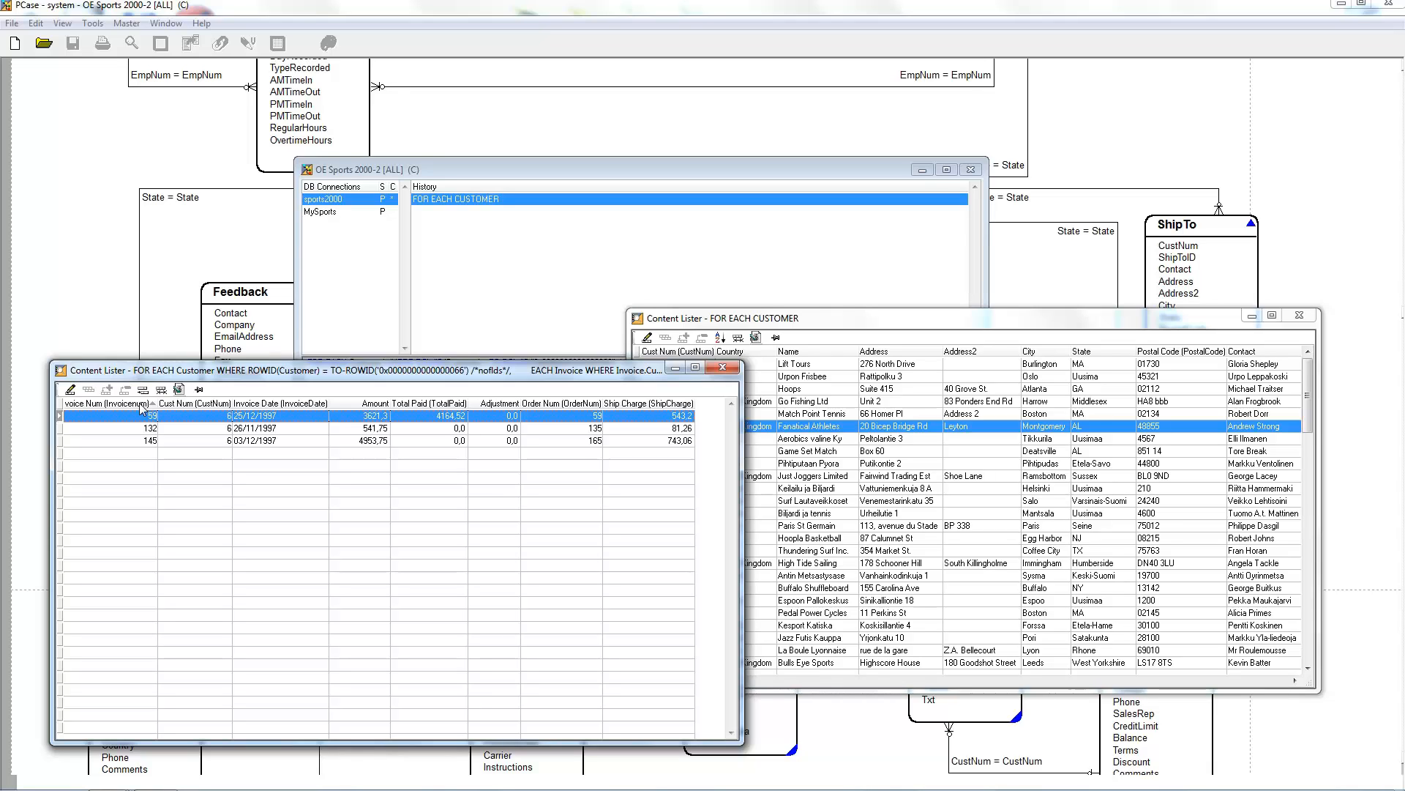
# Step: Narrow the Invoice Num column almost completely and restore its width
pyautogui.moveTo(141, 407); pyautogui.dragTo(66, 408)
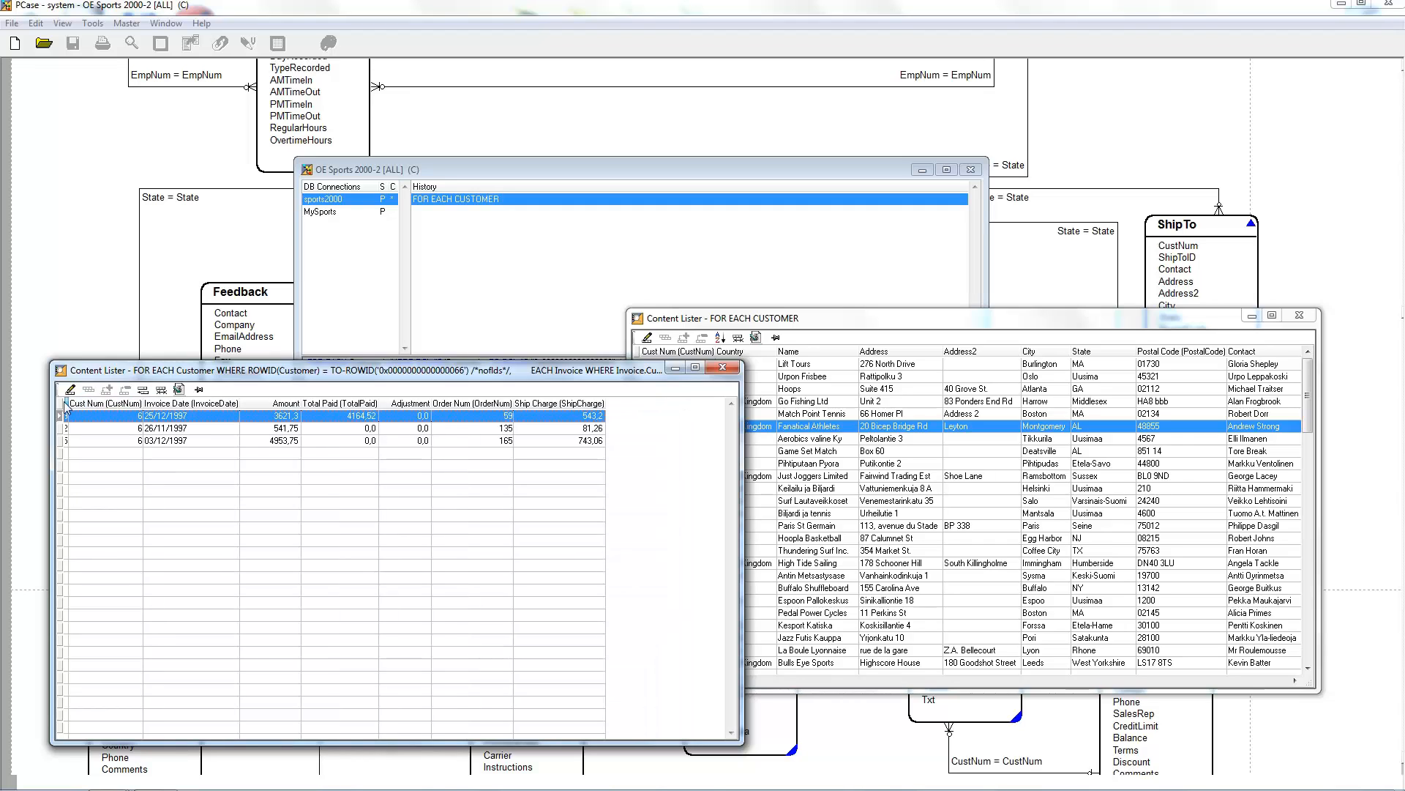
pyautogui.click(67, 404)
pyautogui.click(89, 402)
pyautogui.click(69, 405)
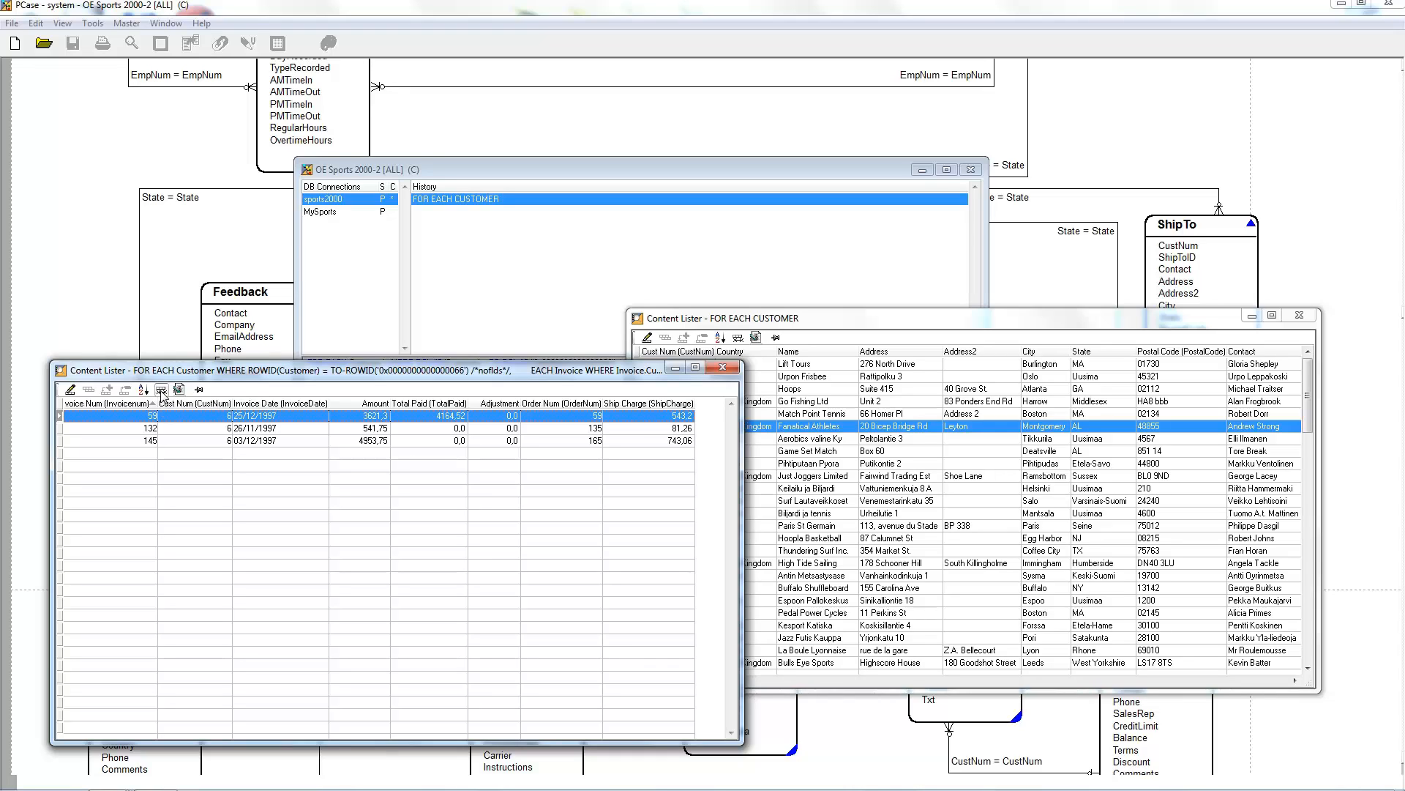
# Step: Step through several customers to view each one's invoices in the linked list, ending with Fanatical Athletes, and close the invoice list
pyautogui.click(161, 390)
pyautogui.click(161, 390)
pyautogui.click(927, 479)
pyautogui.click(922, 551)
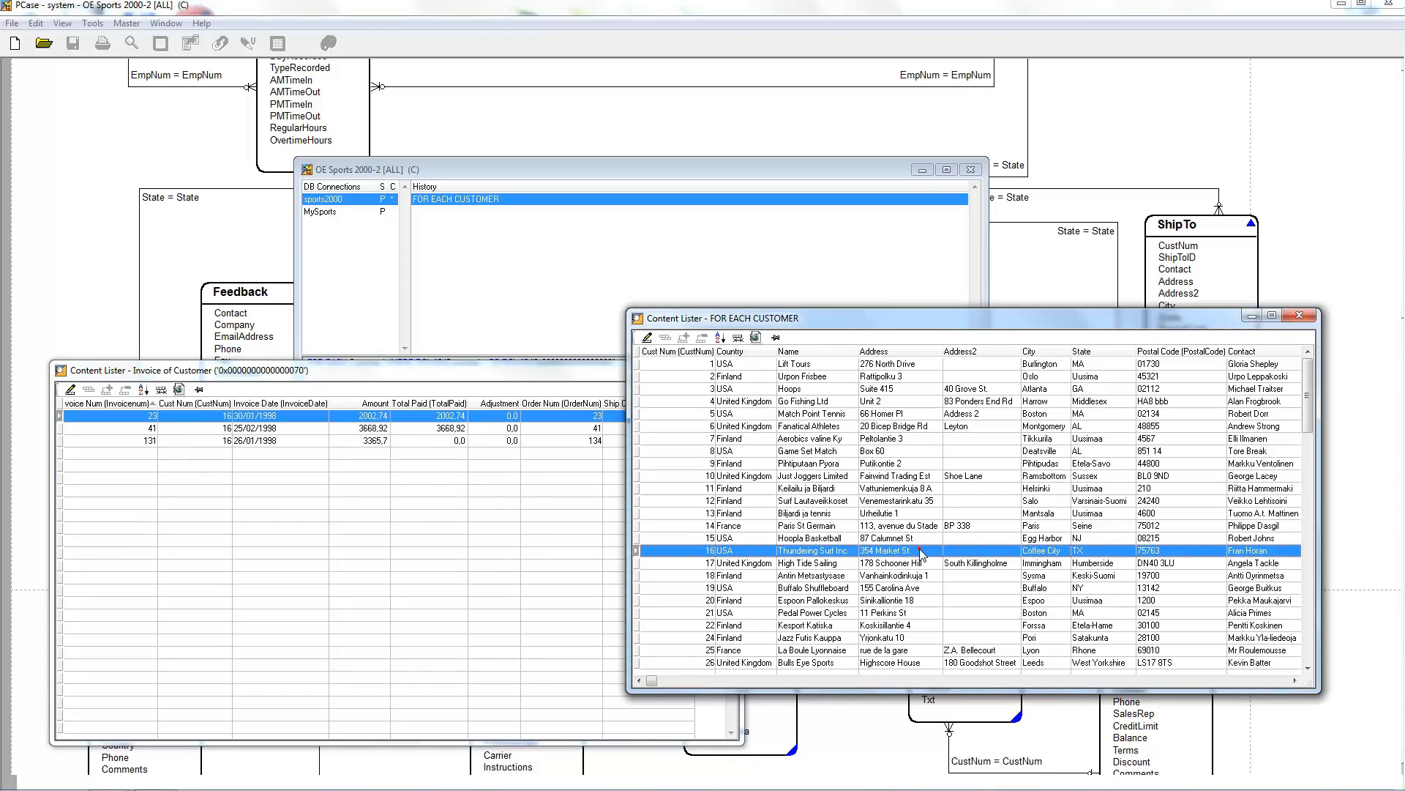
pyautogui.click(917, 602)
pyautogui.click(916, 650)
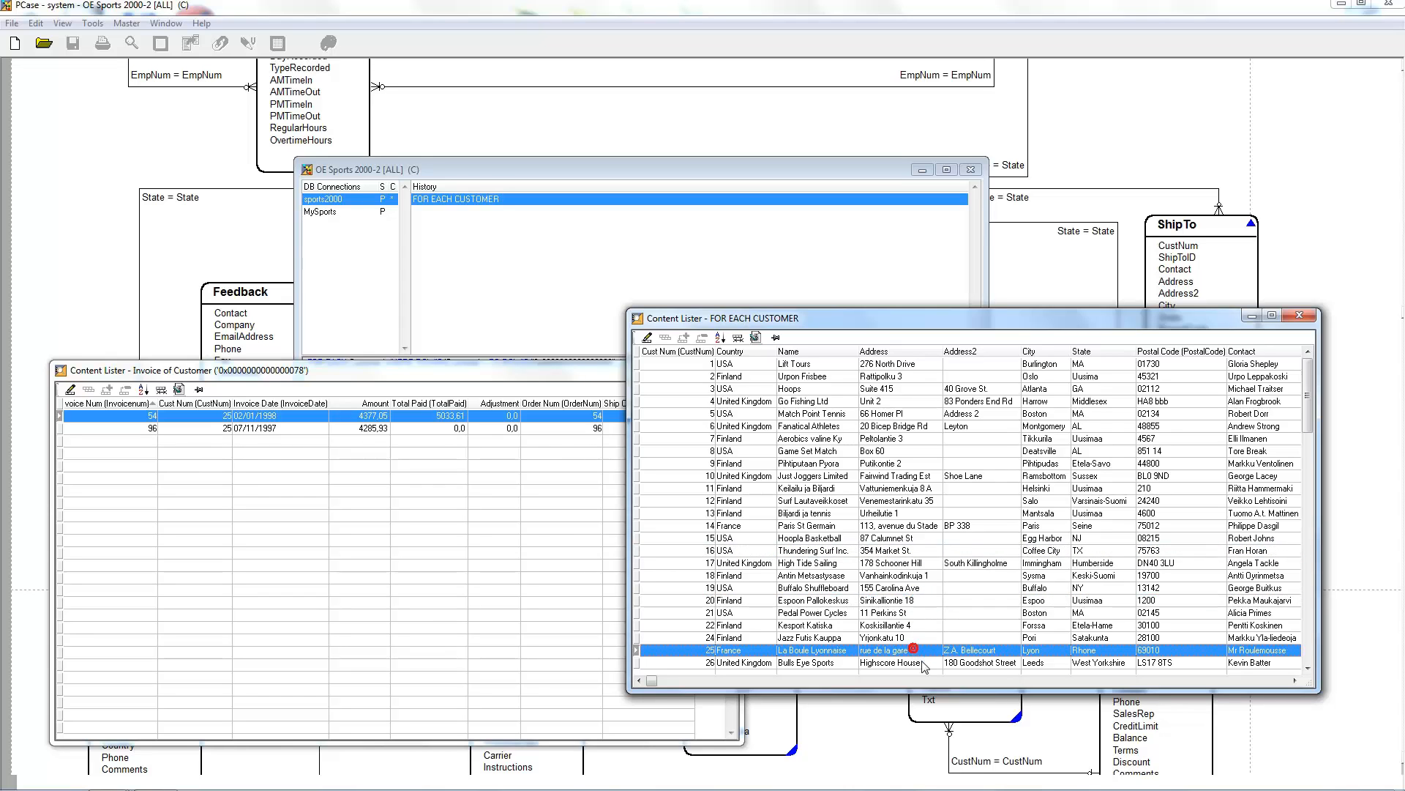
pyautogui.click(841, 489)
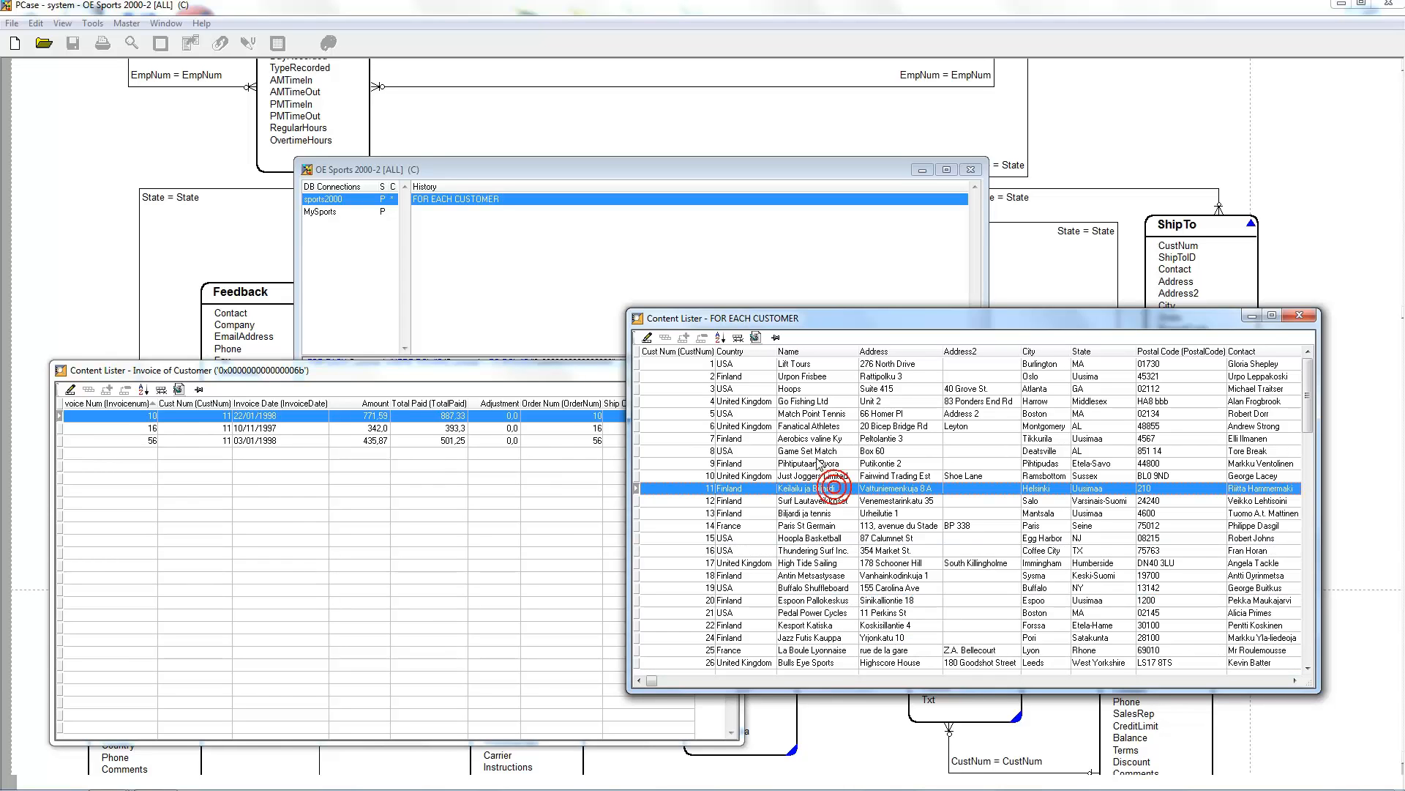
pyautogui.click(813, 428)
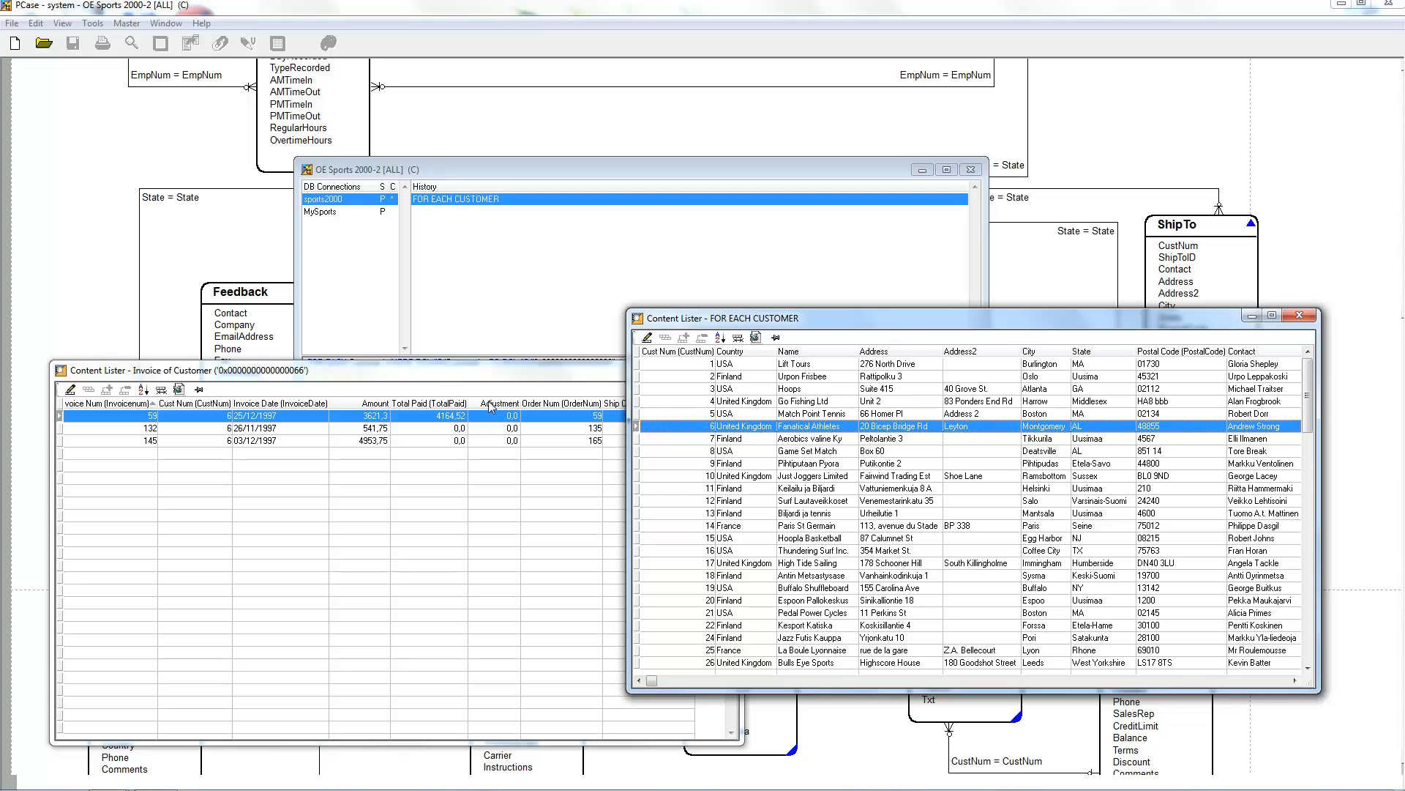
pyautogui.click(492, 370)
pyautogui.click(722, 366)
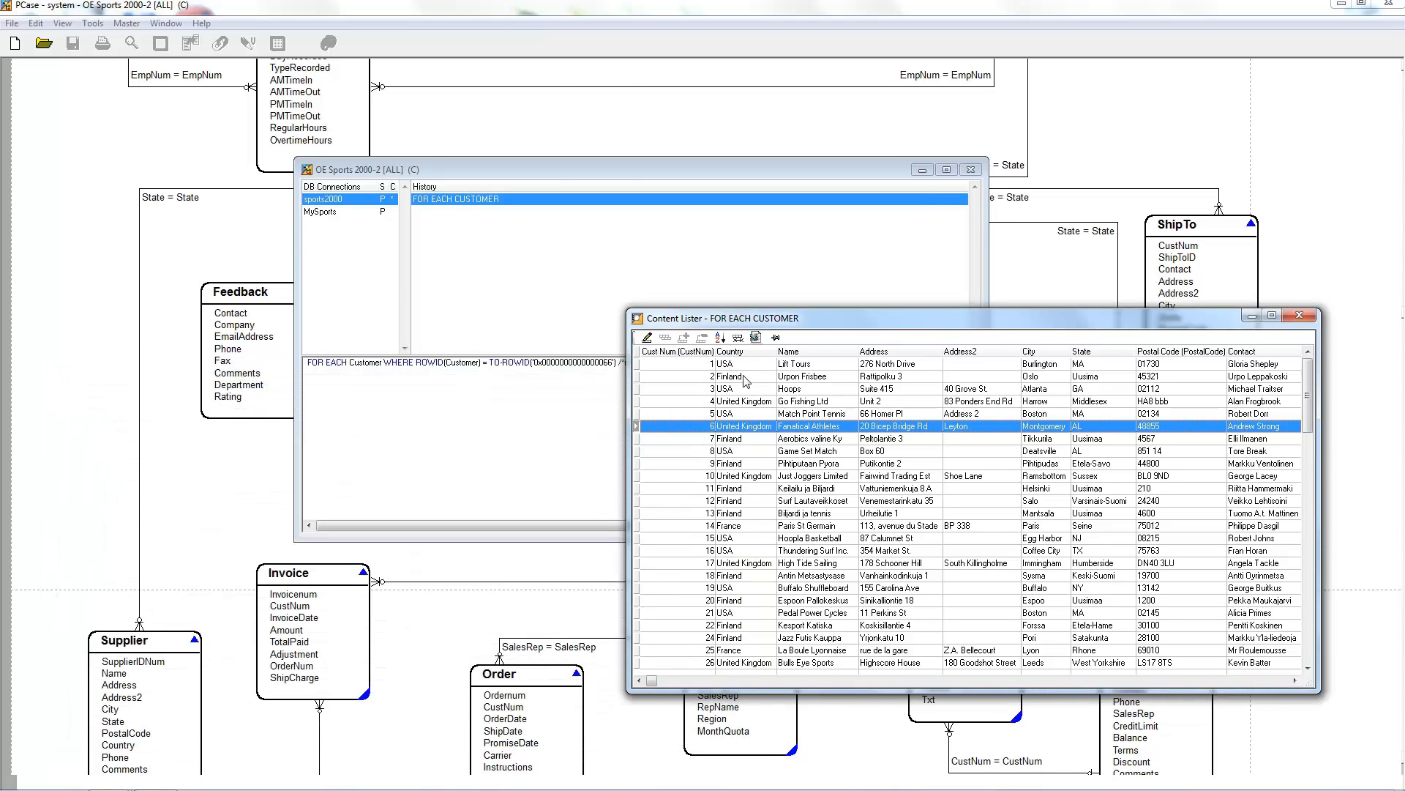
# Step: View the Details of Customer list for Fanatical Athletes and close it
pyautogui.doubleClick(746, 430)
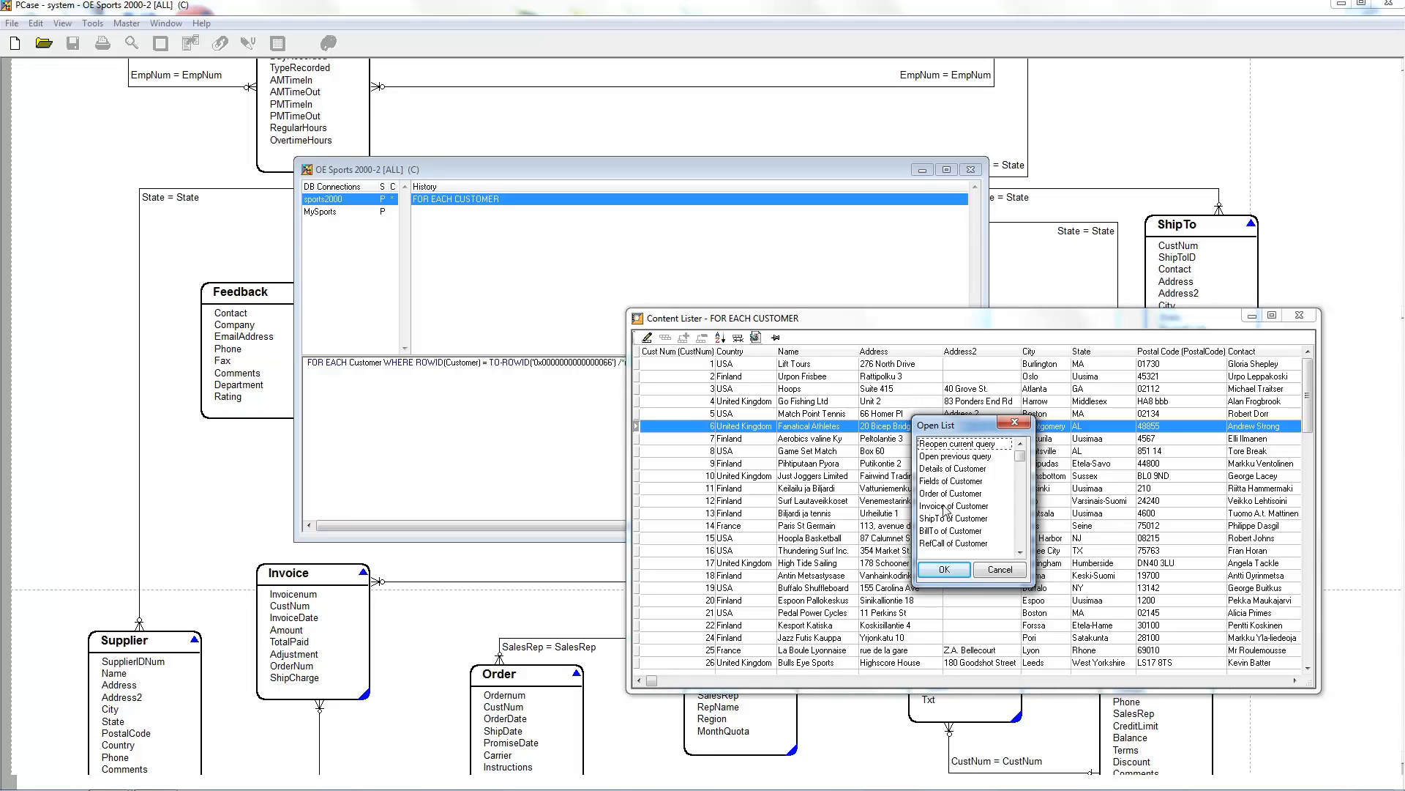
pyautogui.click(939, 471)
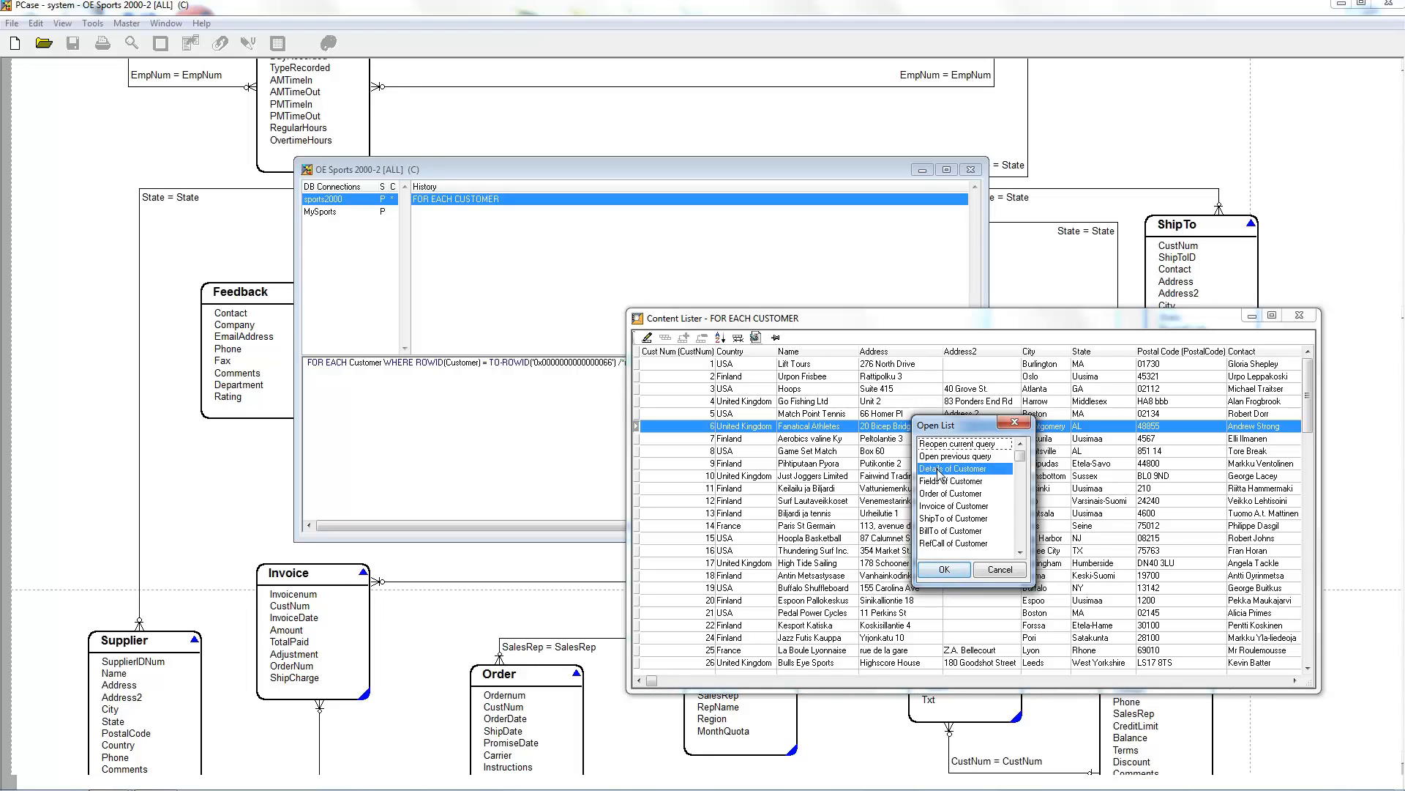
pyautogui.click(944, 570)
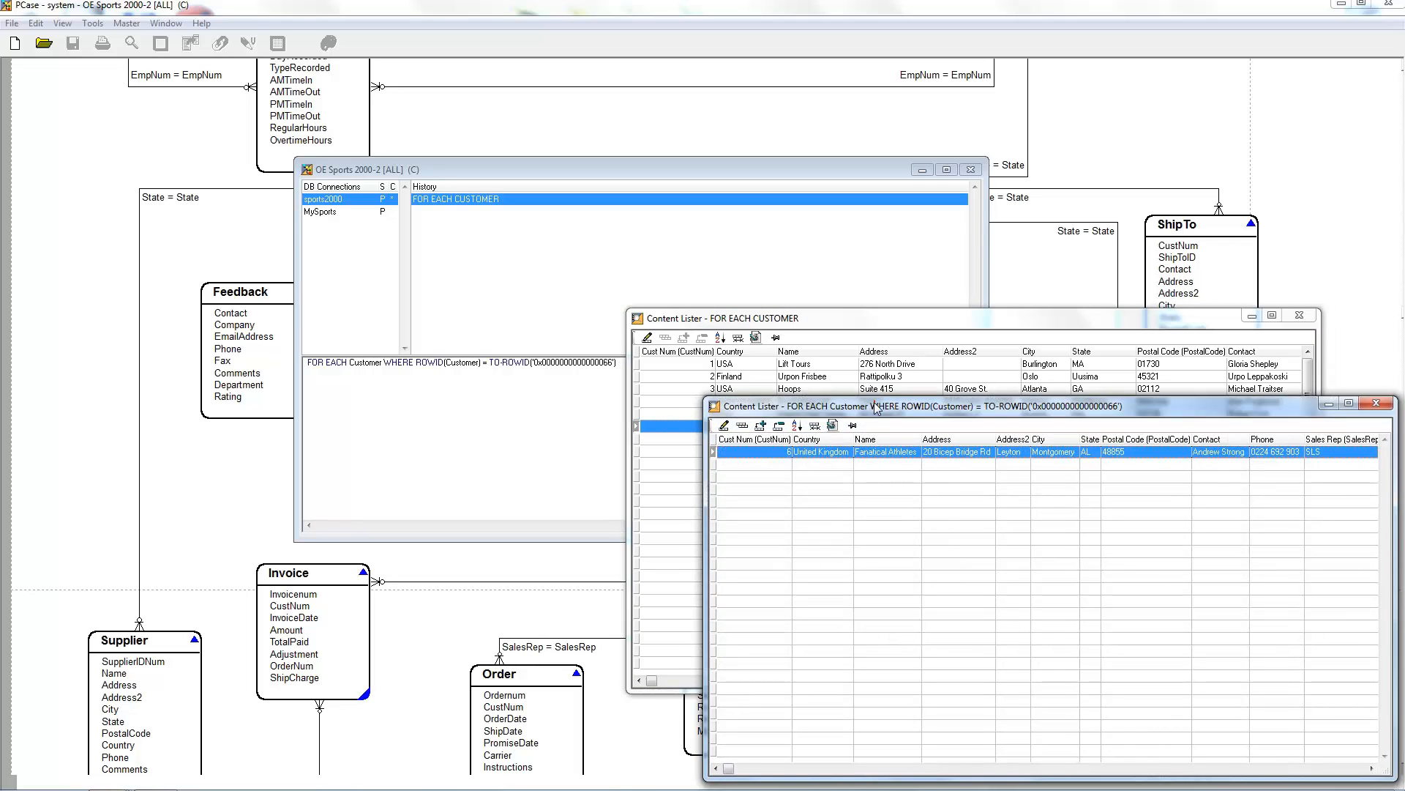
pyautogui.moveTo(884, 415); pyautogui.dragTo(404, 426)
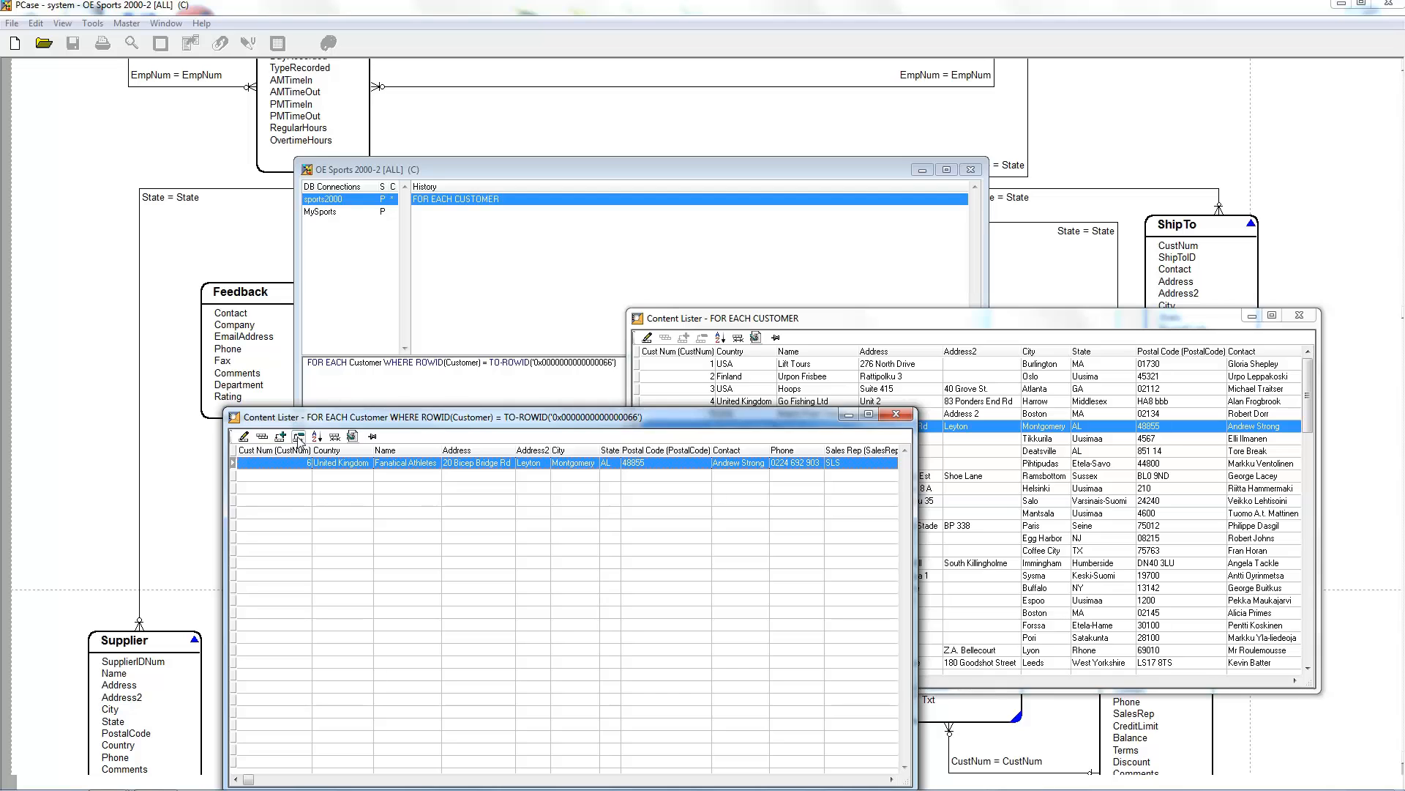
pyautogui.click(897, 416)
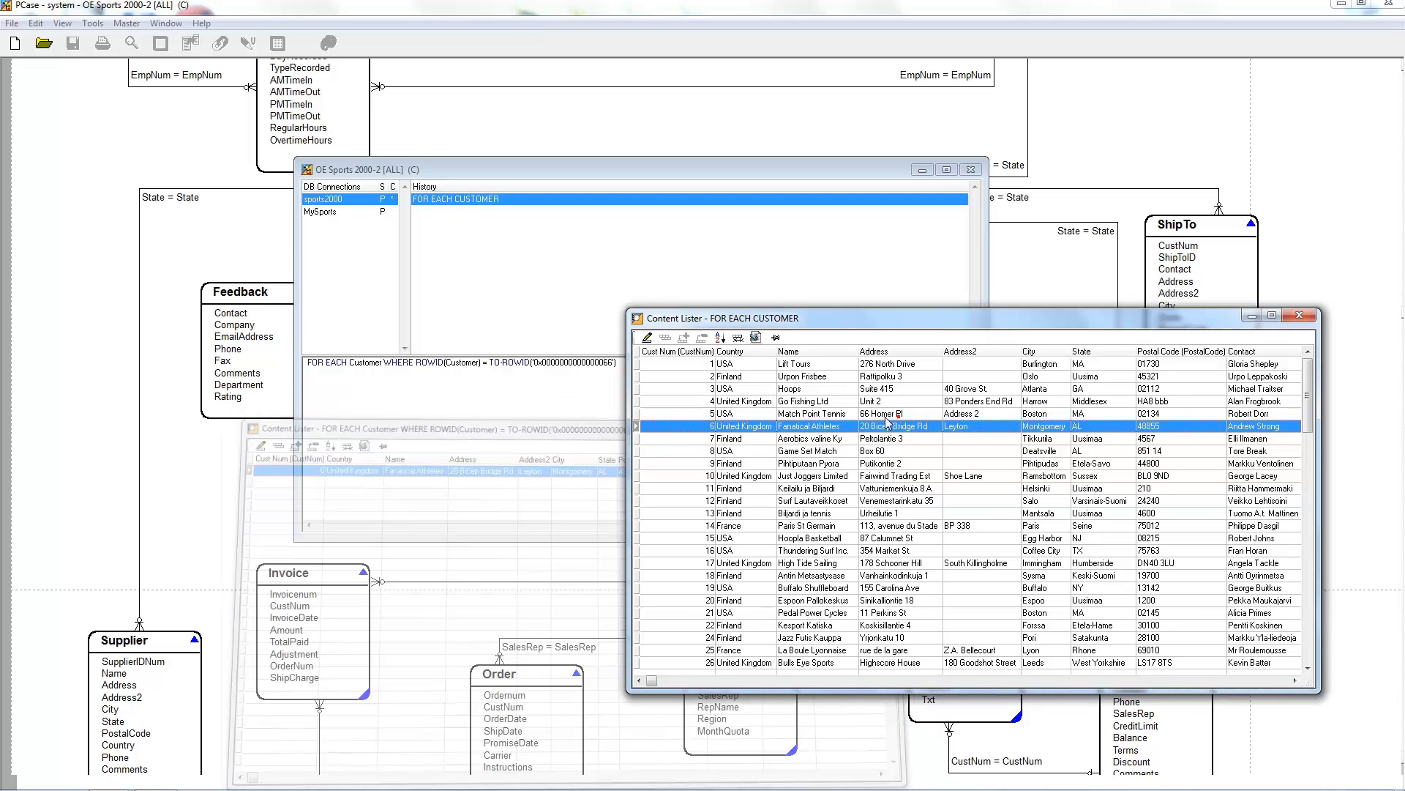
# Step: Move the customer list aside and open the Invoice of Customer list for Paris St Germain
pyautogui.moveTo(696, 320); pyautogui.dragTo(745, 319)
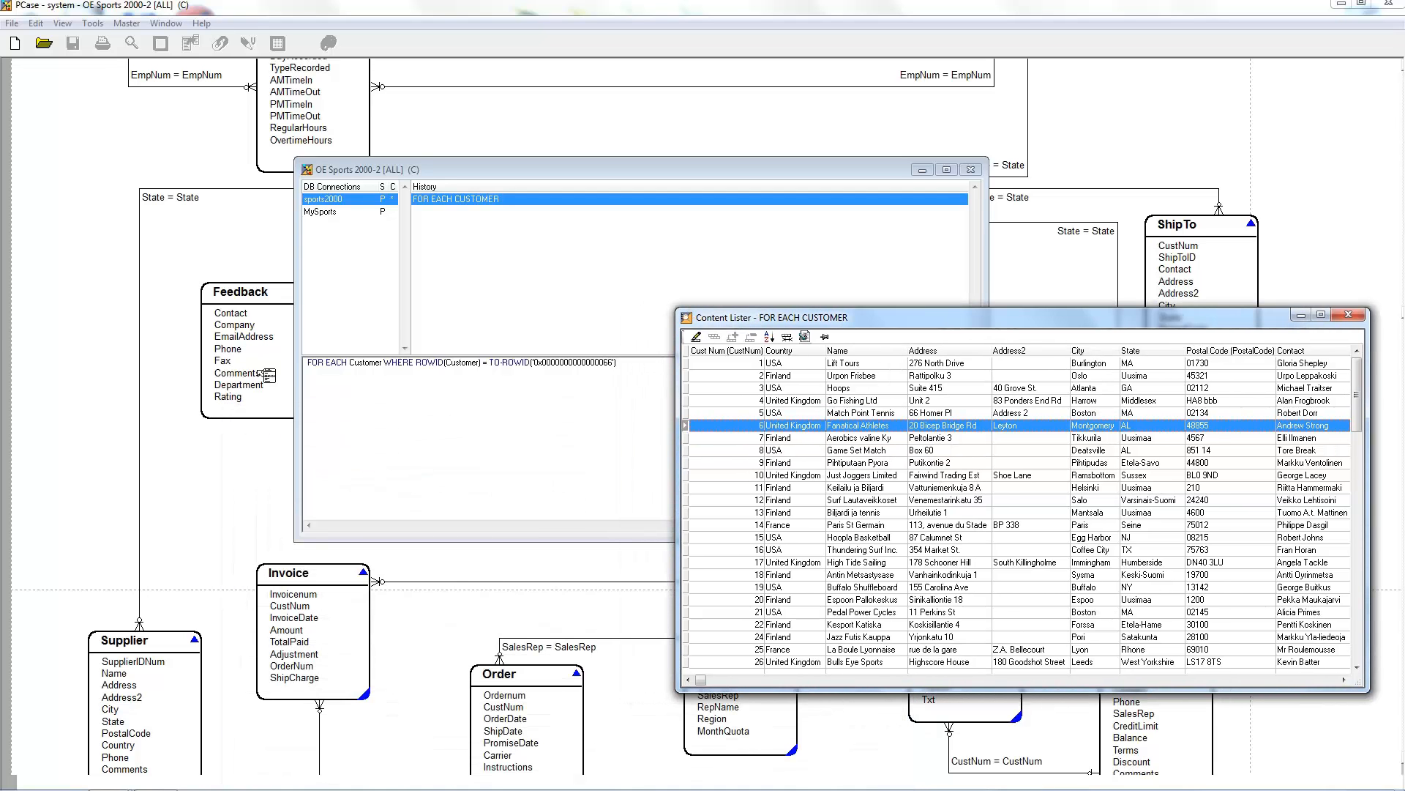
pyautogui.doubleClick(795, 526)
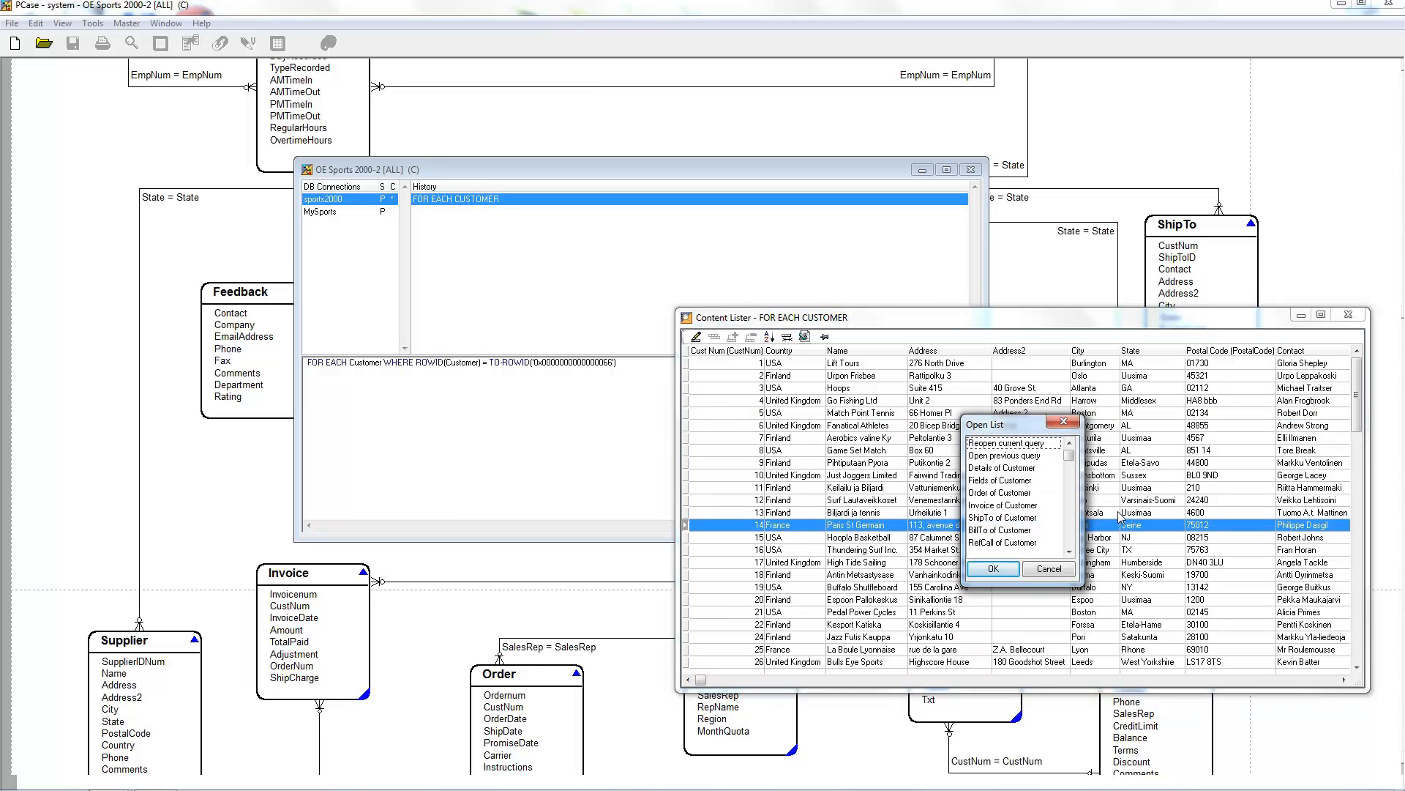
pyautogui.doubleClick(1016, 505)
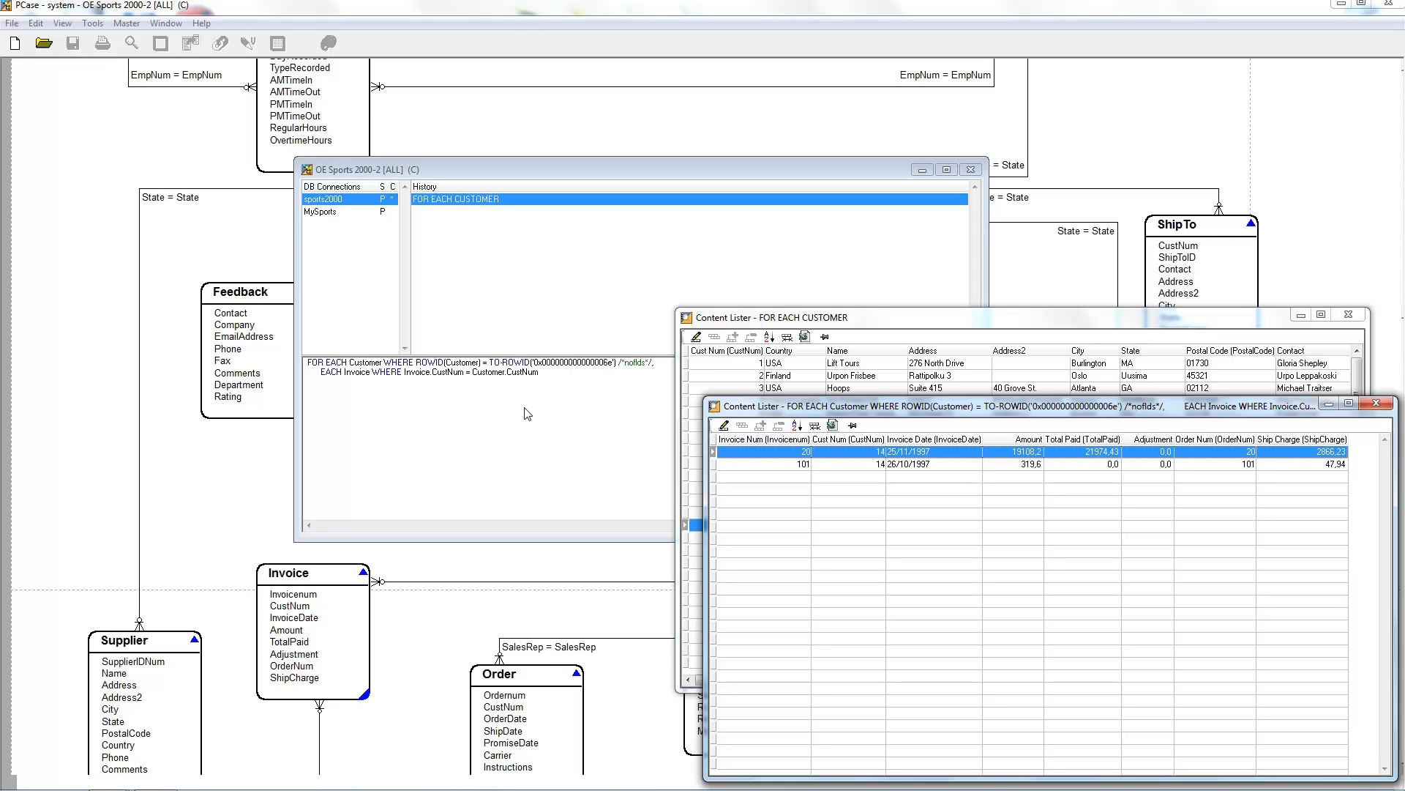
# Step: Close both result lists and rerun the generated Customer and Invoice query from the query editor
pyautogui.click(1376, 402)
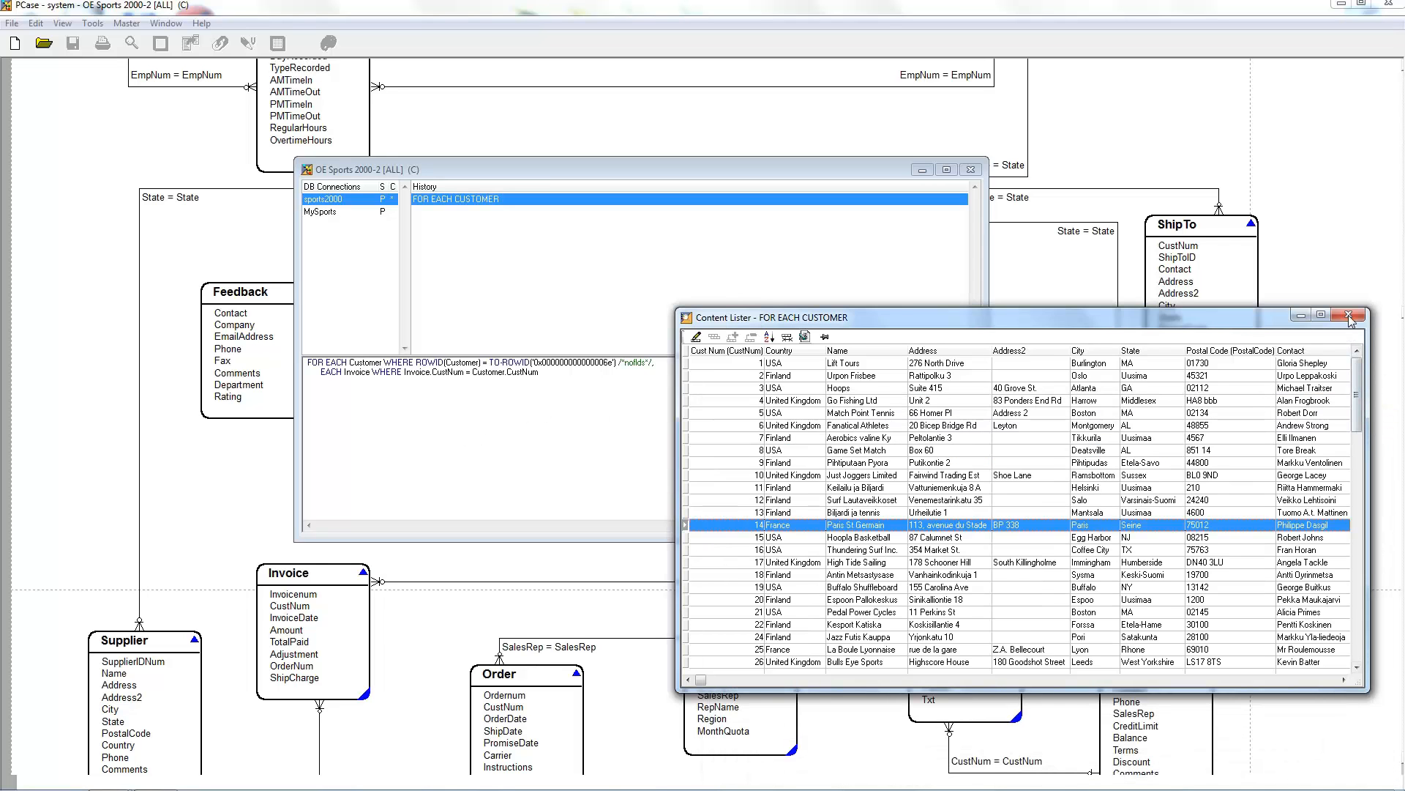
pyautogui.click(1349, 316)
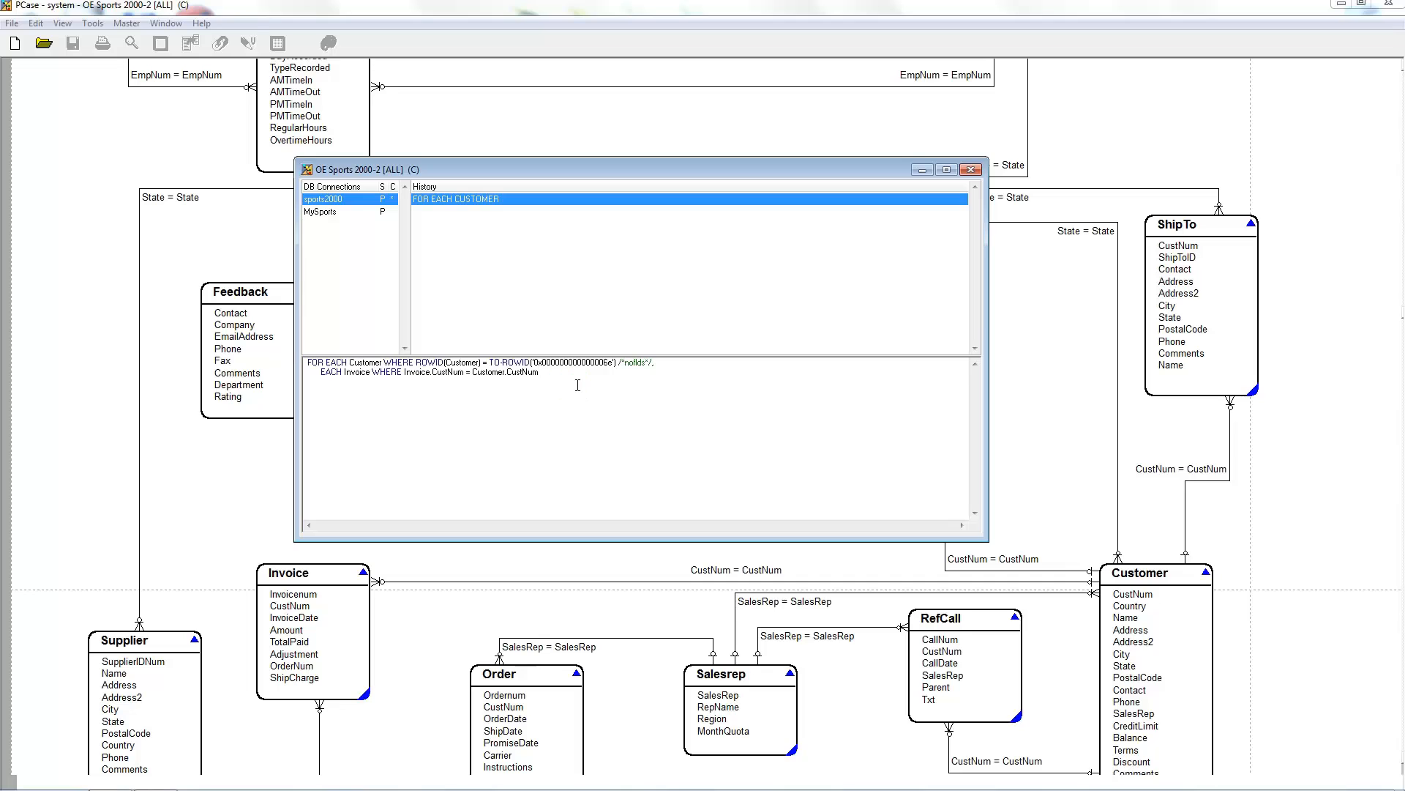
pyautogui.press('F2')
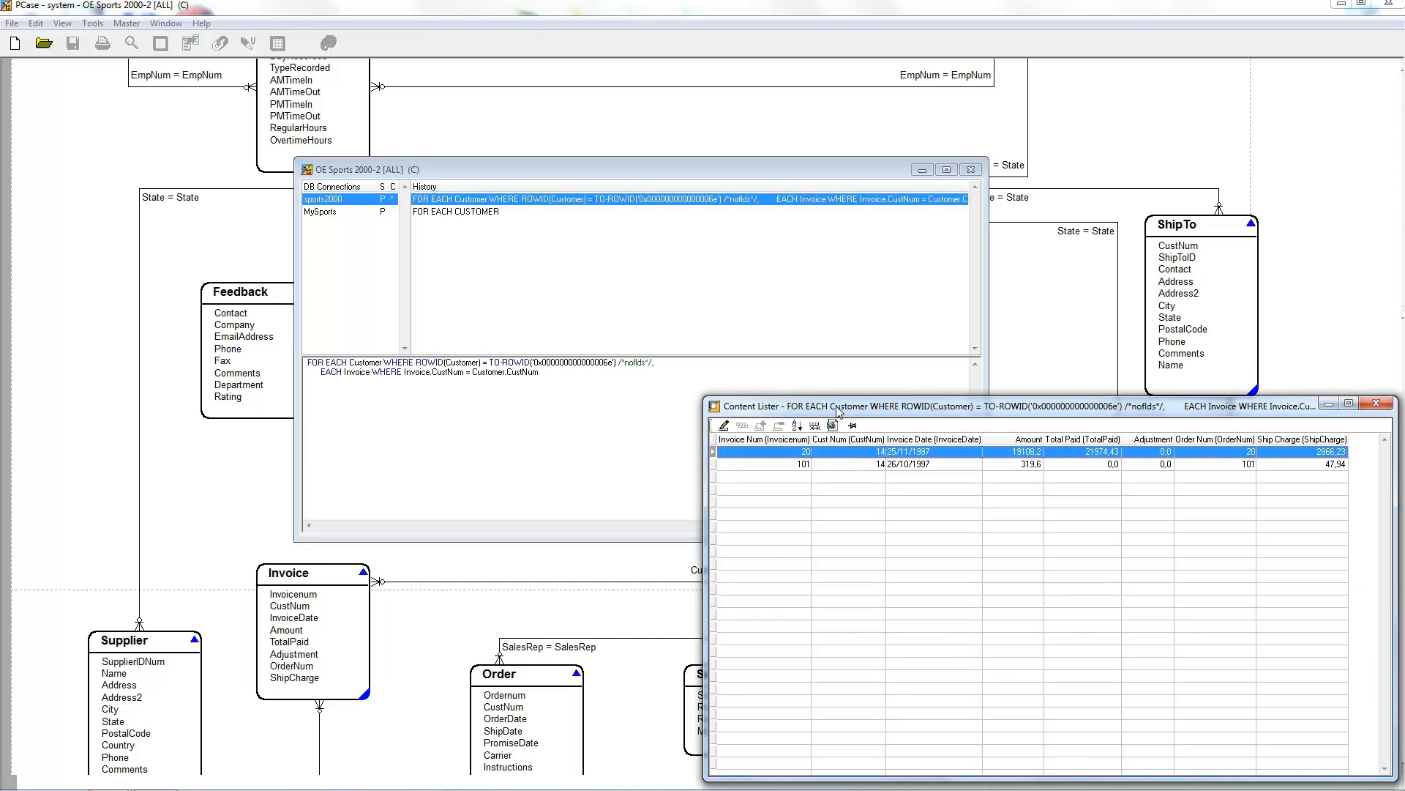
# Step: Move the Customer and Invoice result list aside, bring it up again from the query editor, and close it
pyautogui.moveTo(835, 407); pyautogui.dragTo(769, 381)
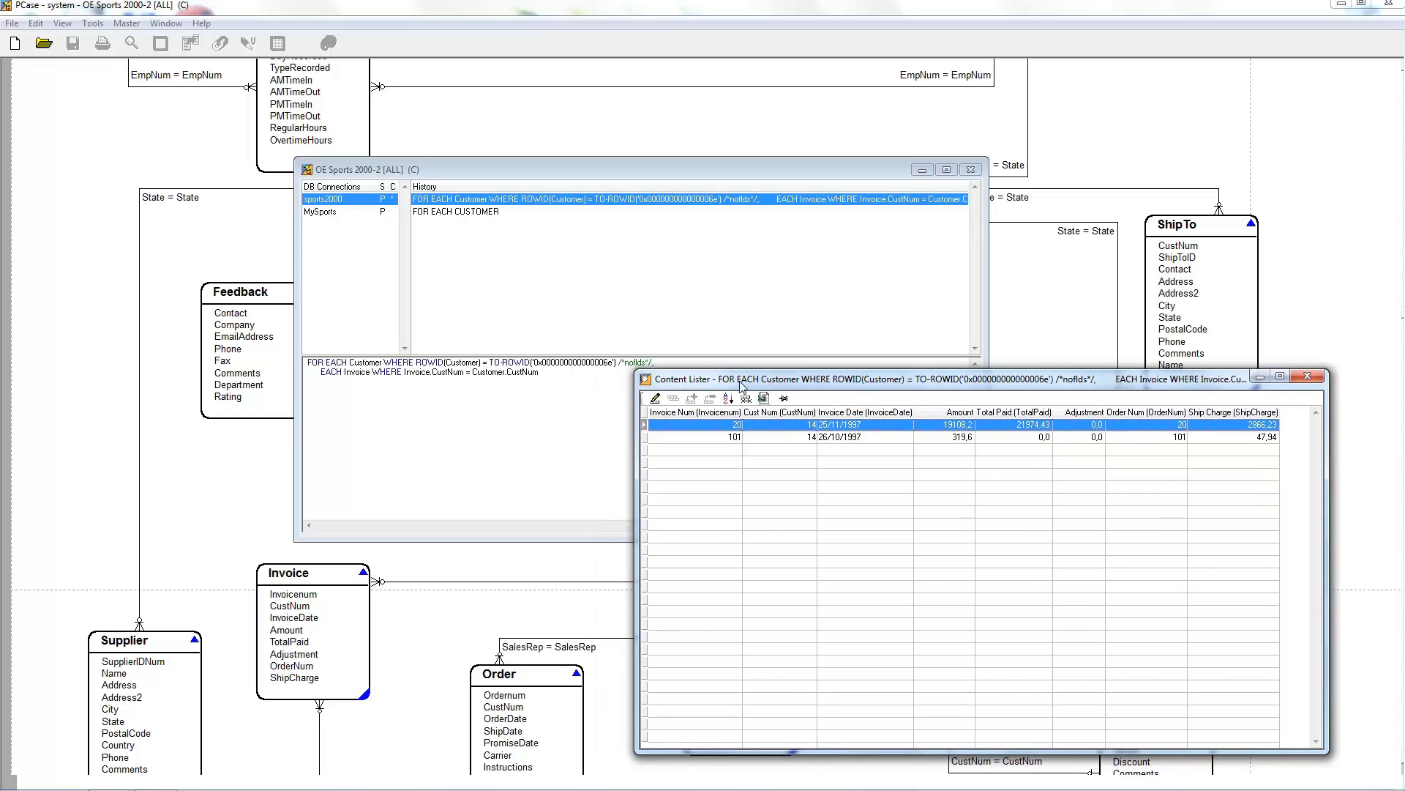
pyautogui.click(584, 377)
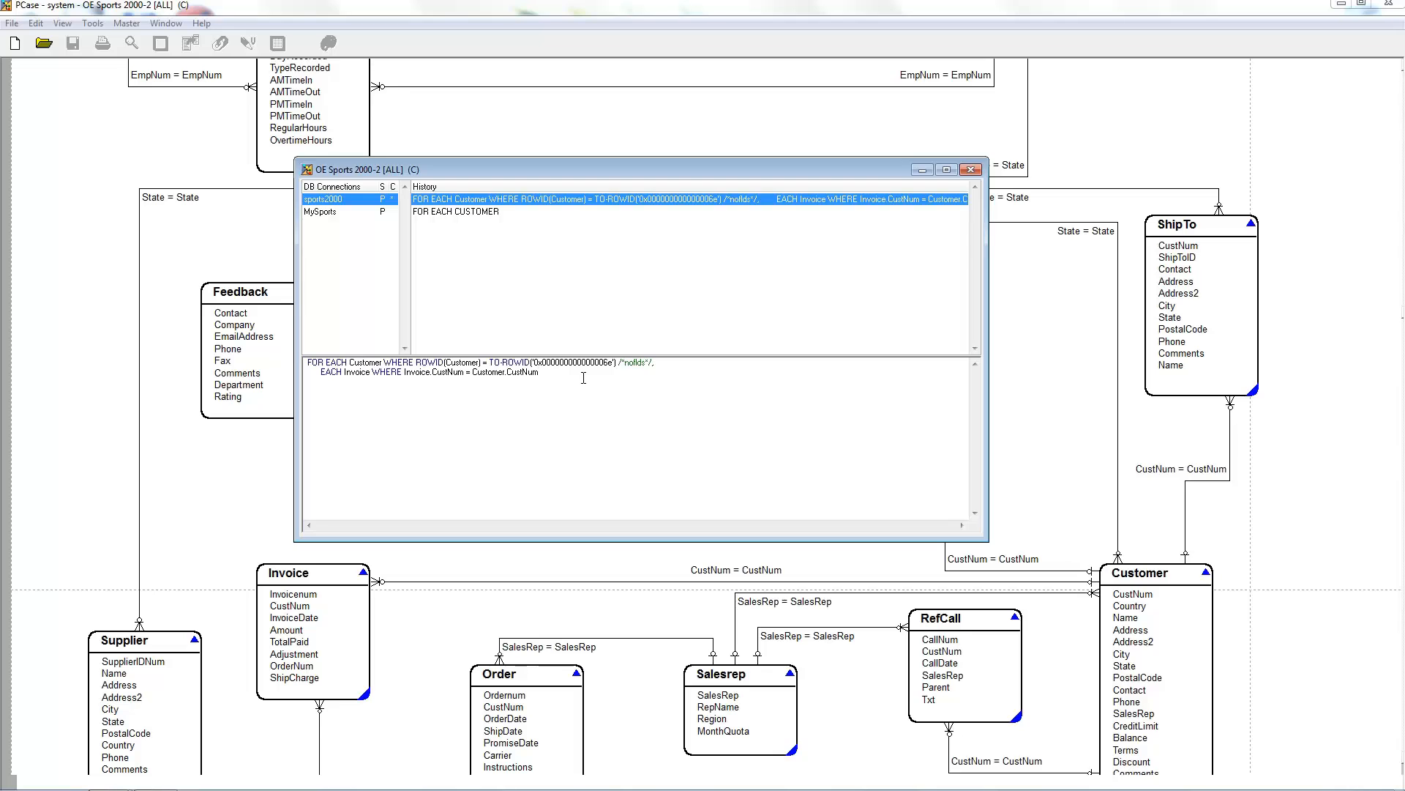
pyautogui.press('F2')
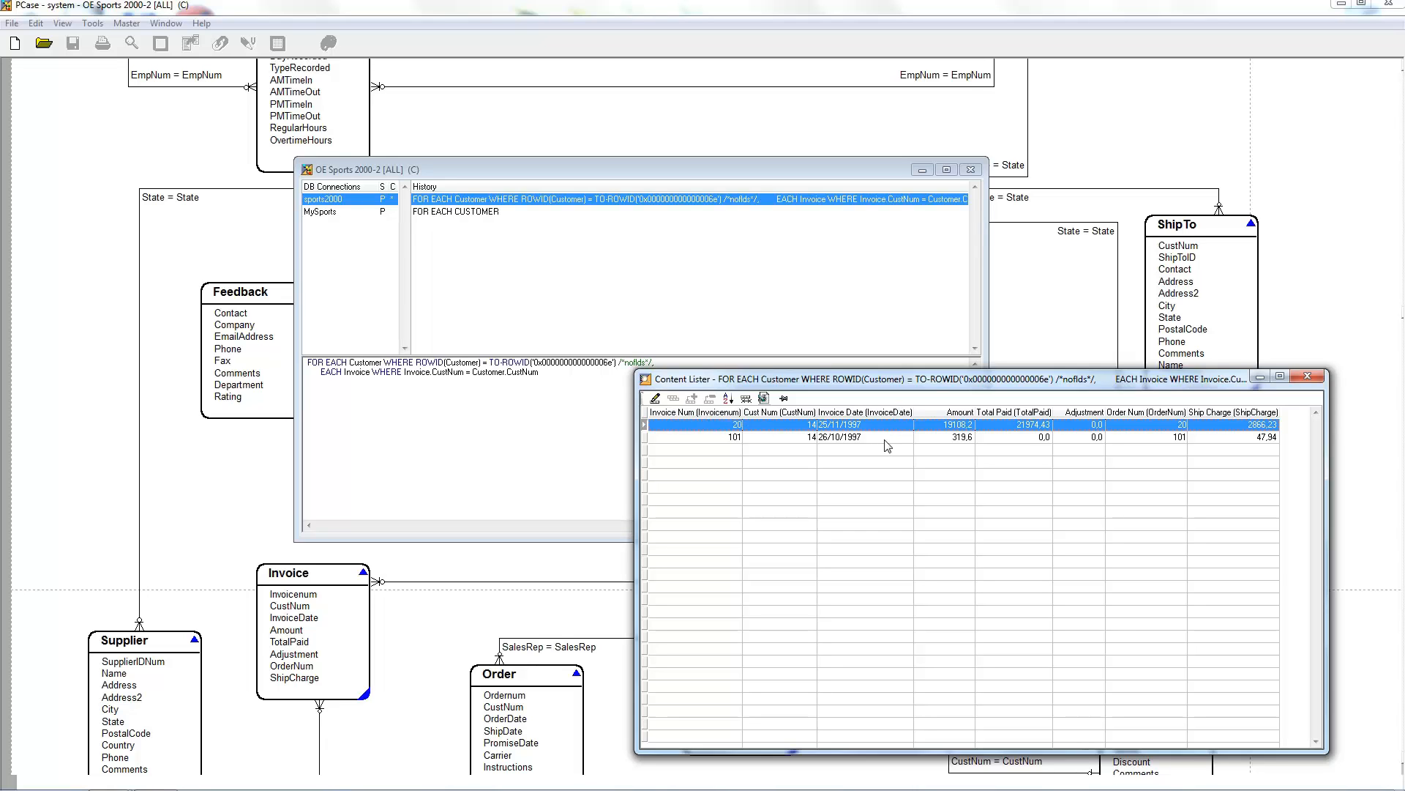
pyautogui.click(1308, 376)
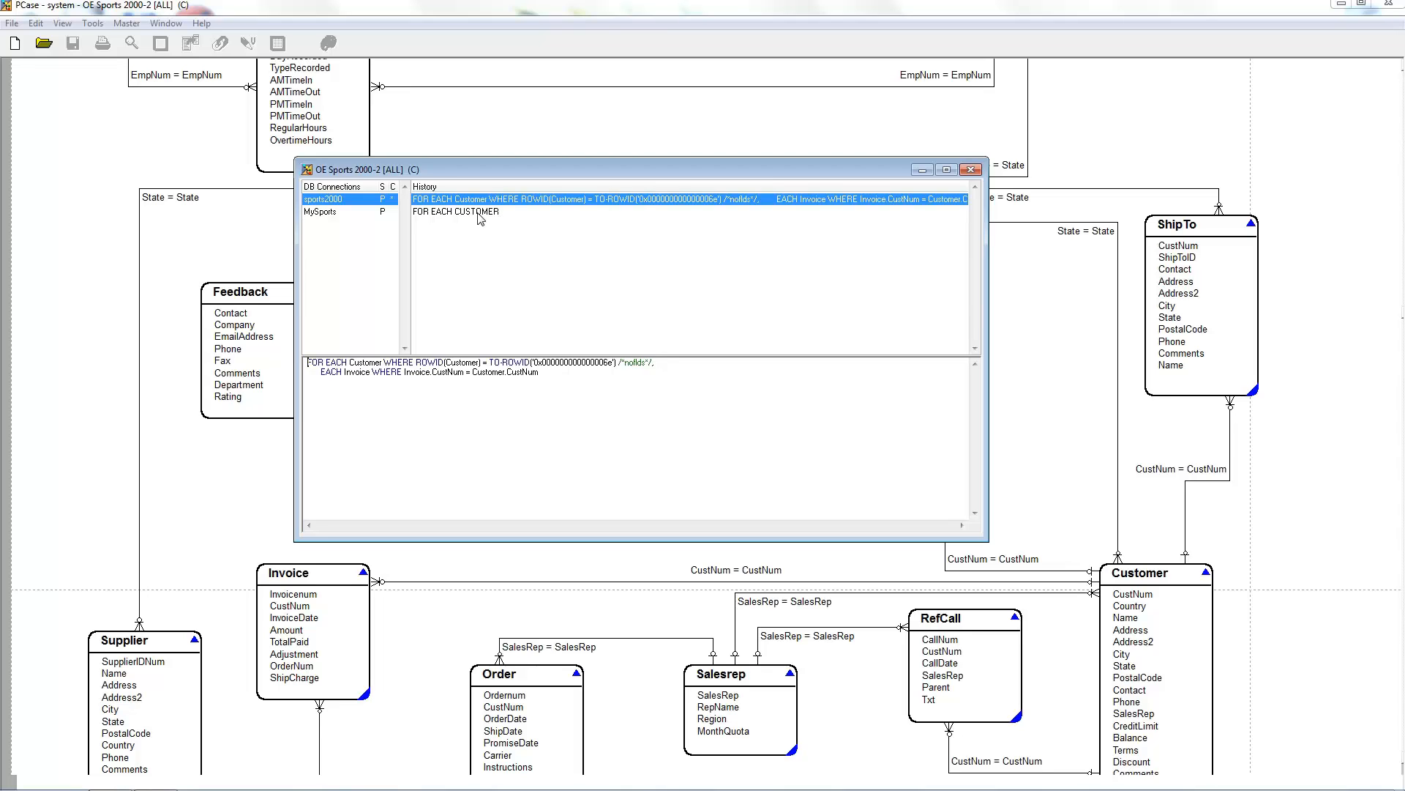
# Step: Switch between the two queries in the history, rerun FOR EACH CUSTOMER despite the whole-index use, and close the customer list
pyautogui.click(476, 212)
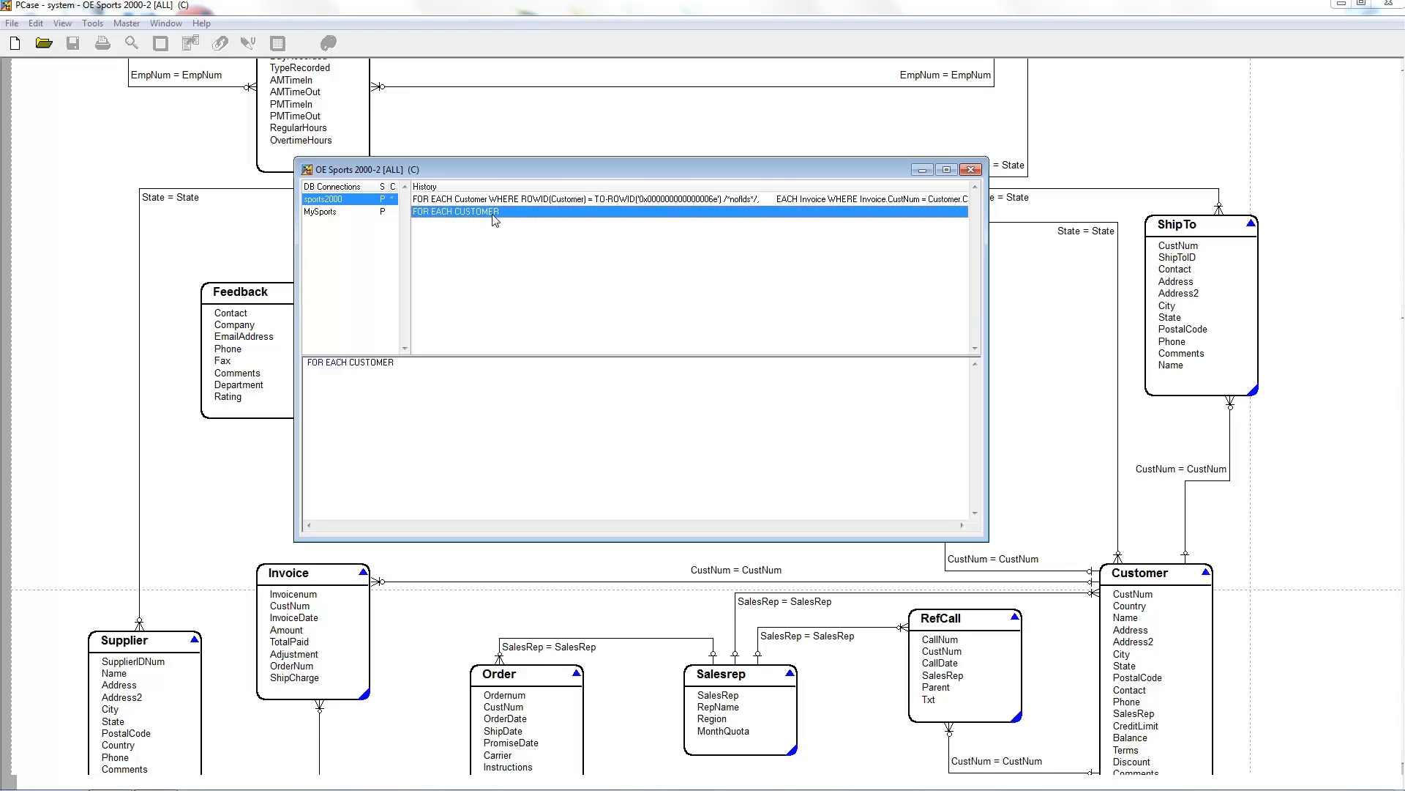
pyautogui.click(571, 201)
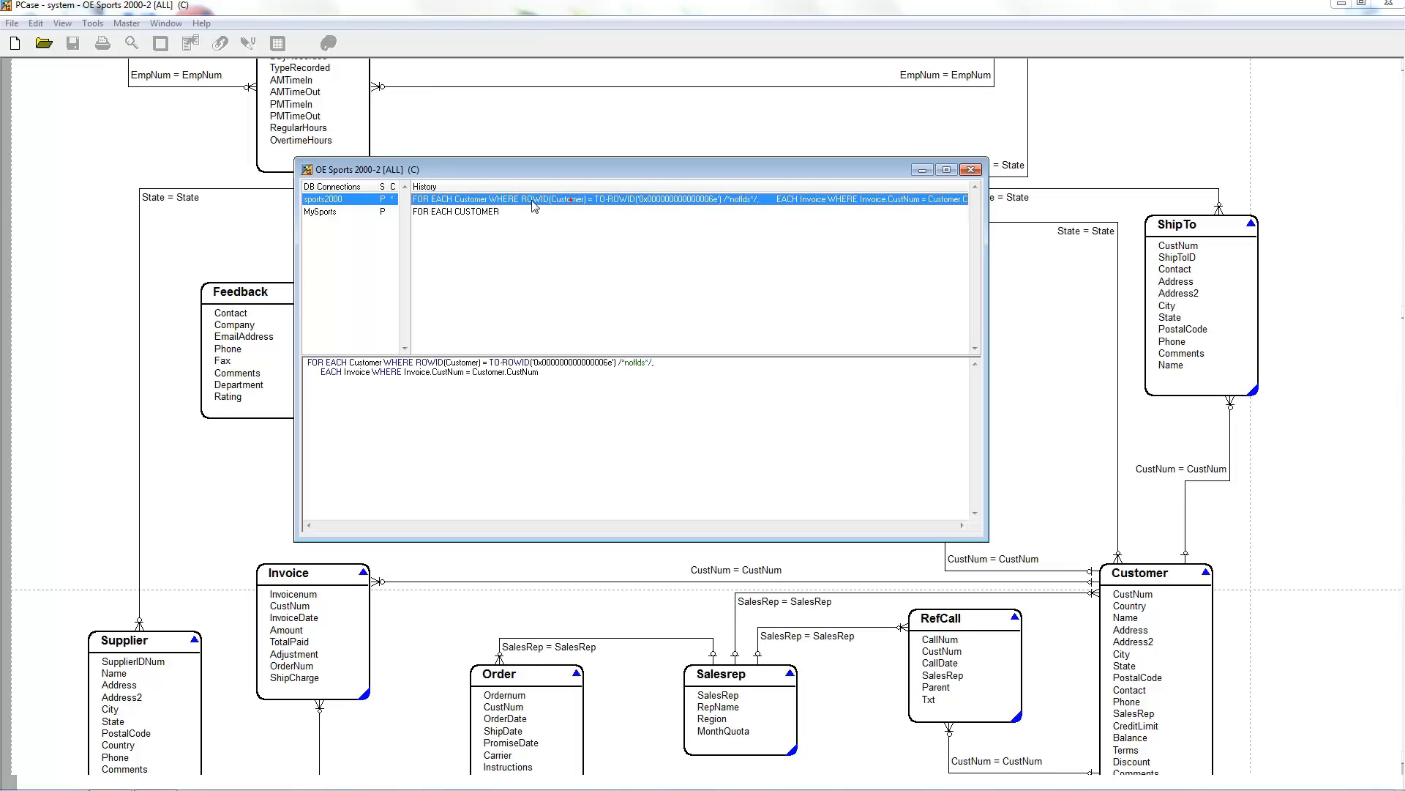
pyautogui.click(483, 213)
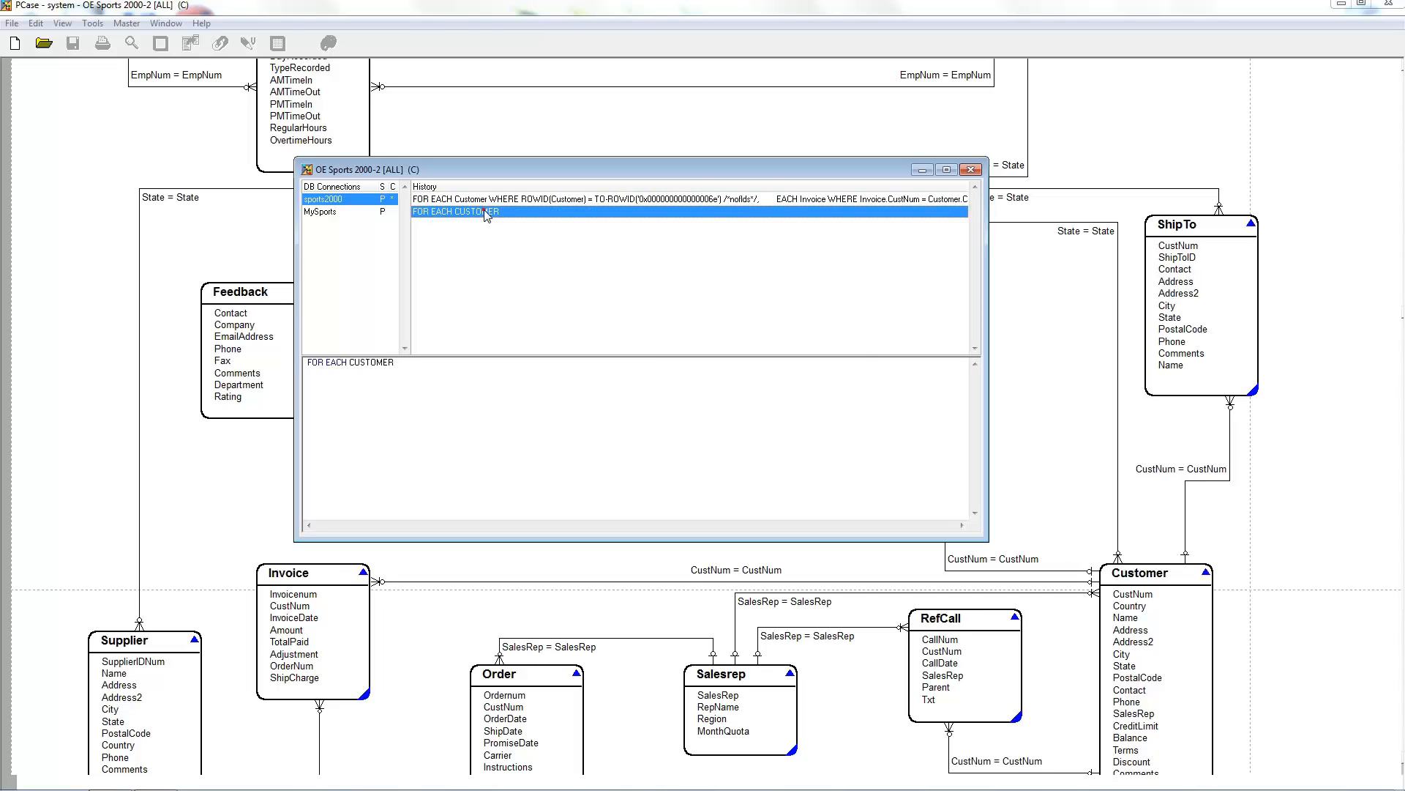
pyautogui.doubleClick(486, 213)
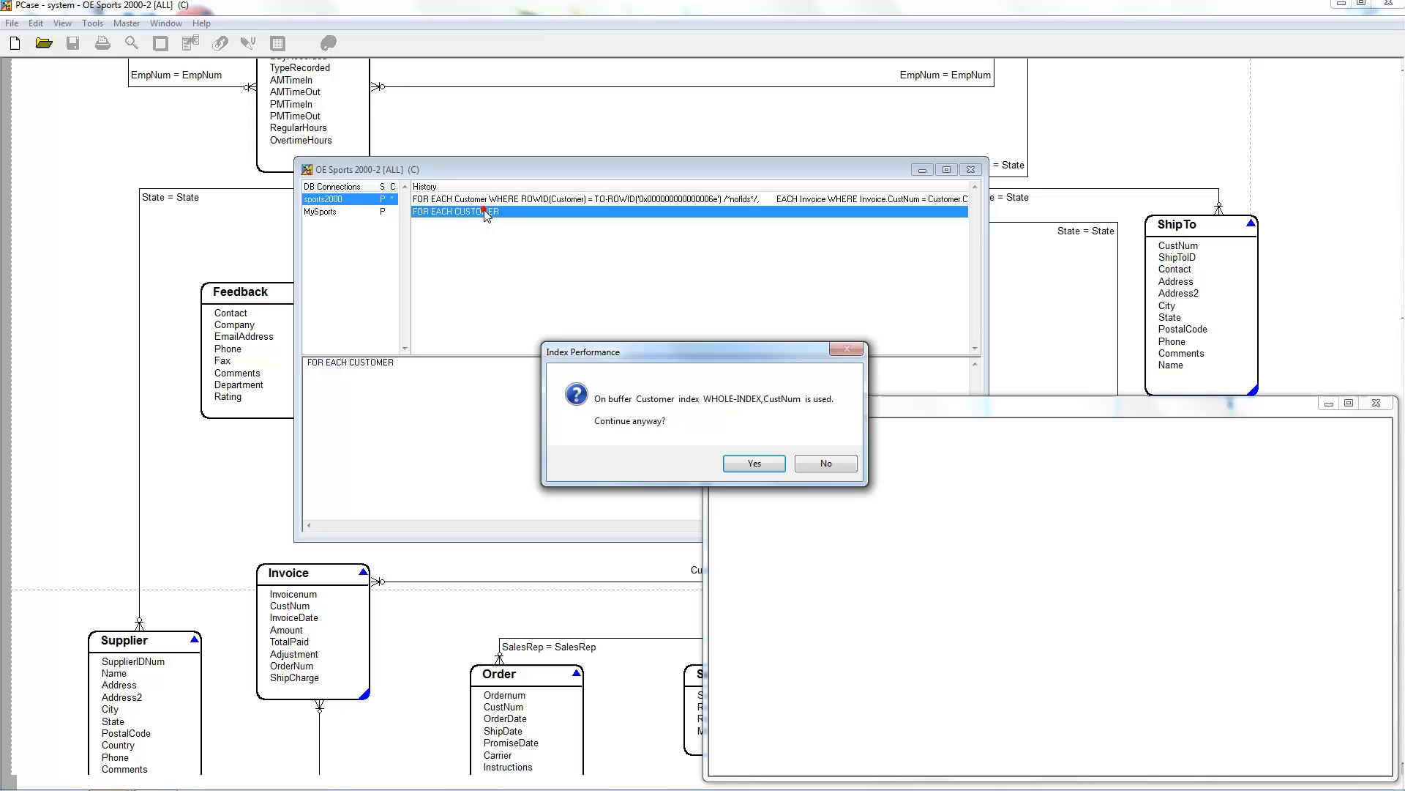
pyautogui.click(754, 463)
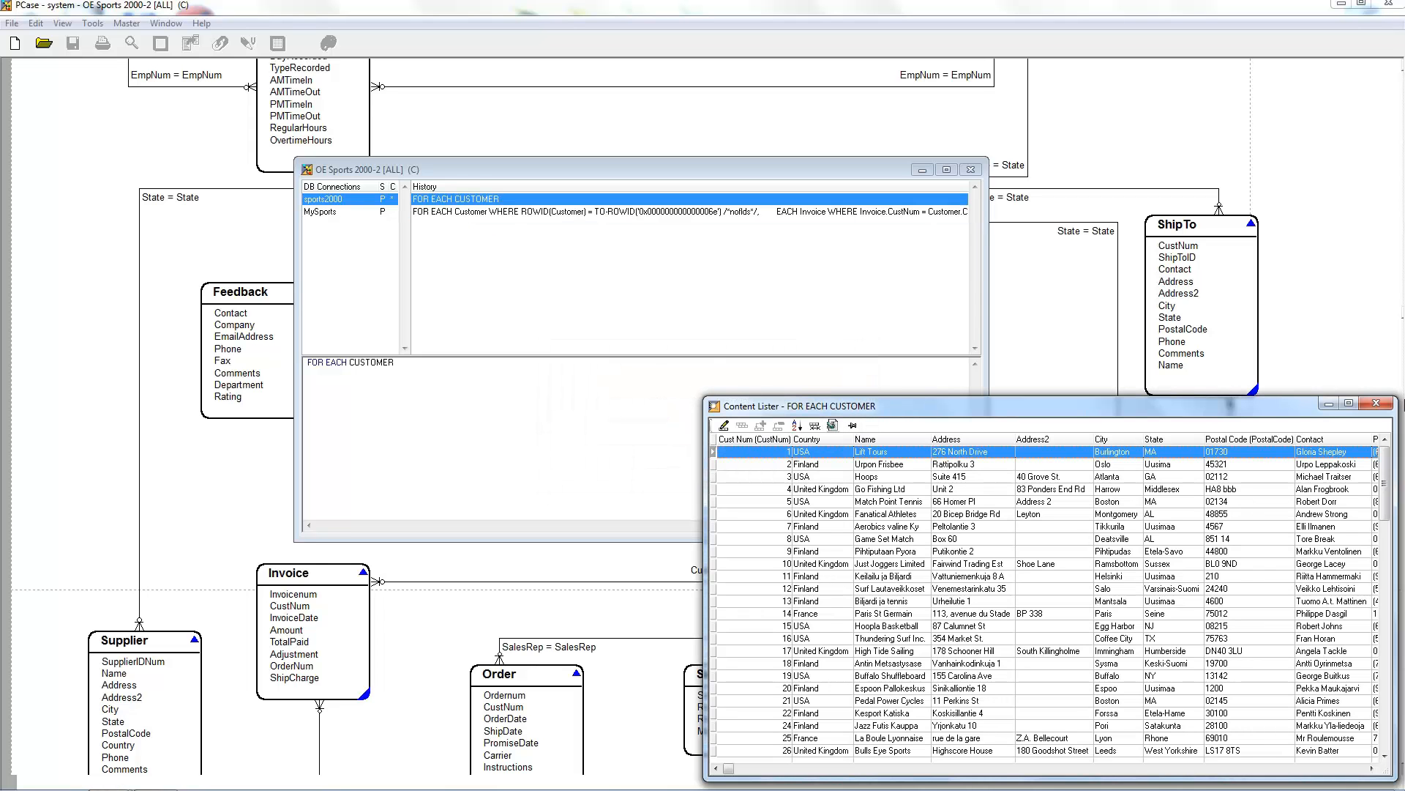
pyautogui.click(1375, 404)
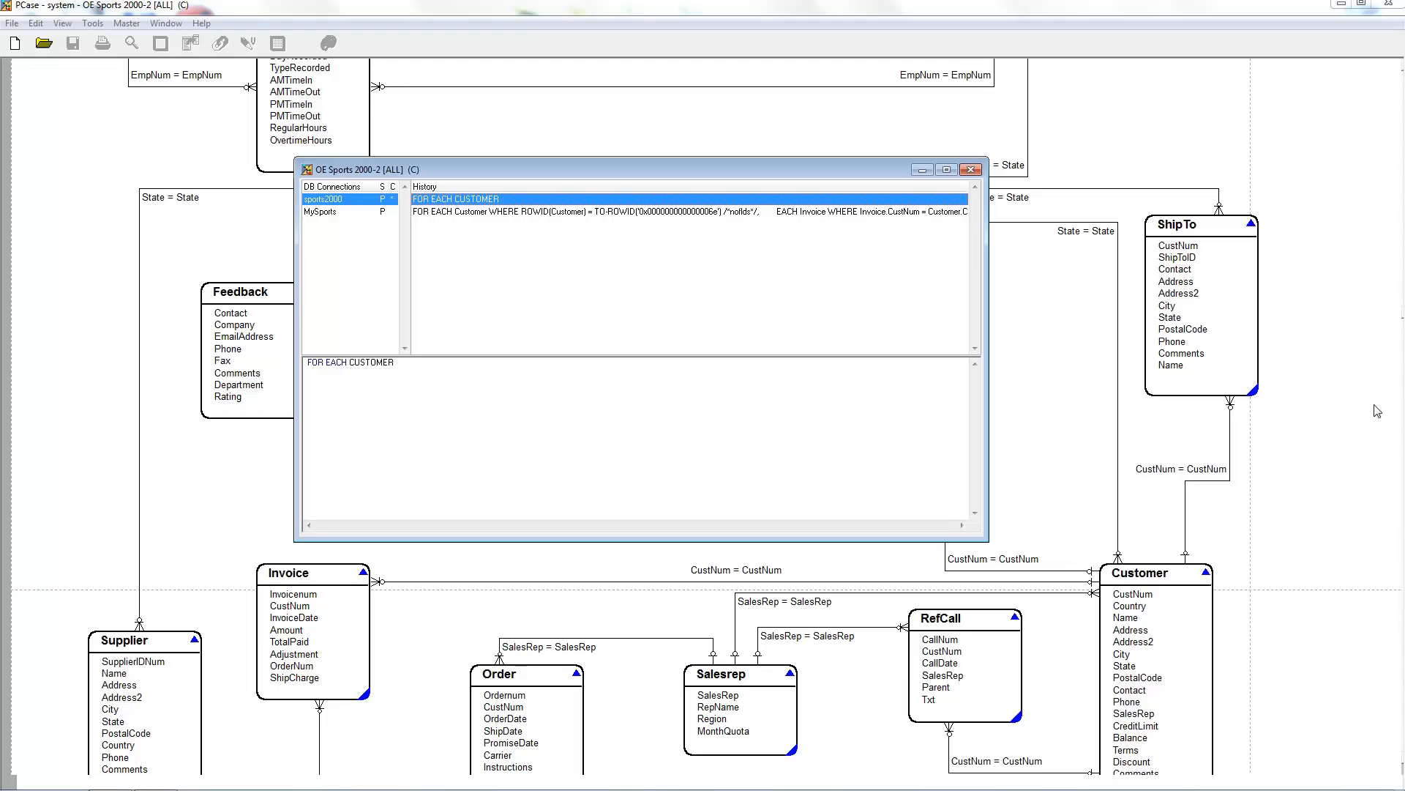